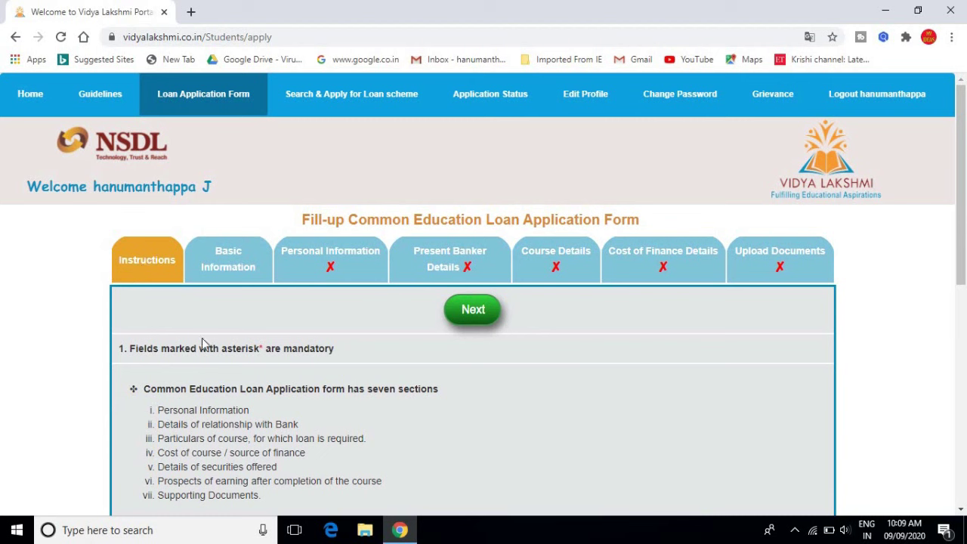
Open the Basic Information section, review the CSIS eligibility questions and scheme details, and save the section
click(493, 316)
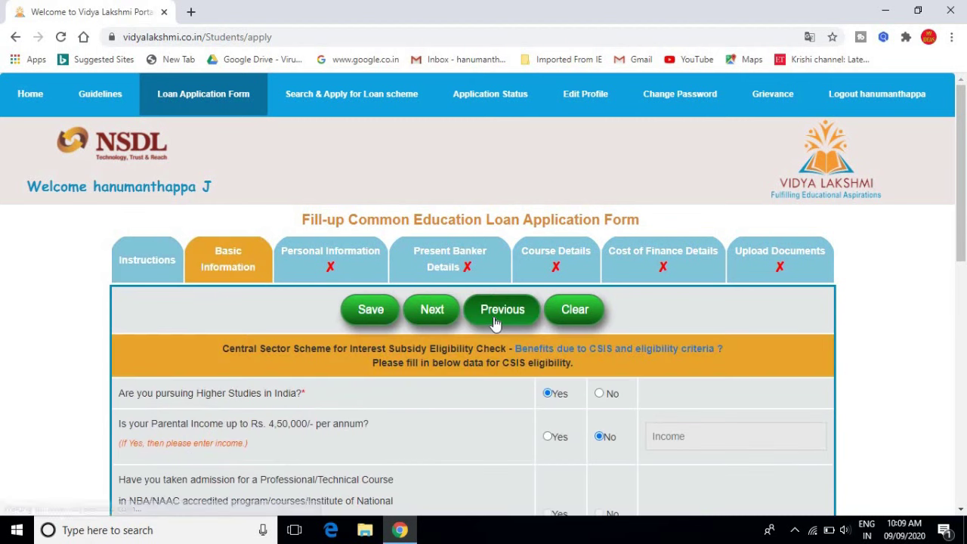
click(239, 274)
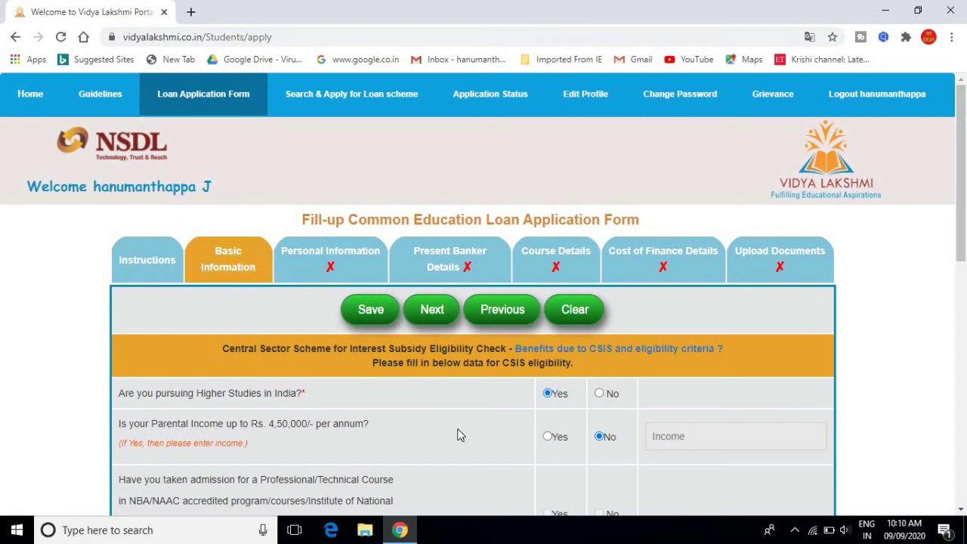
scroll(457, 435, down, 3)
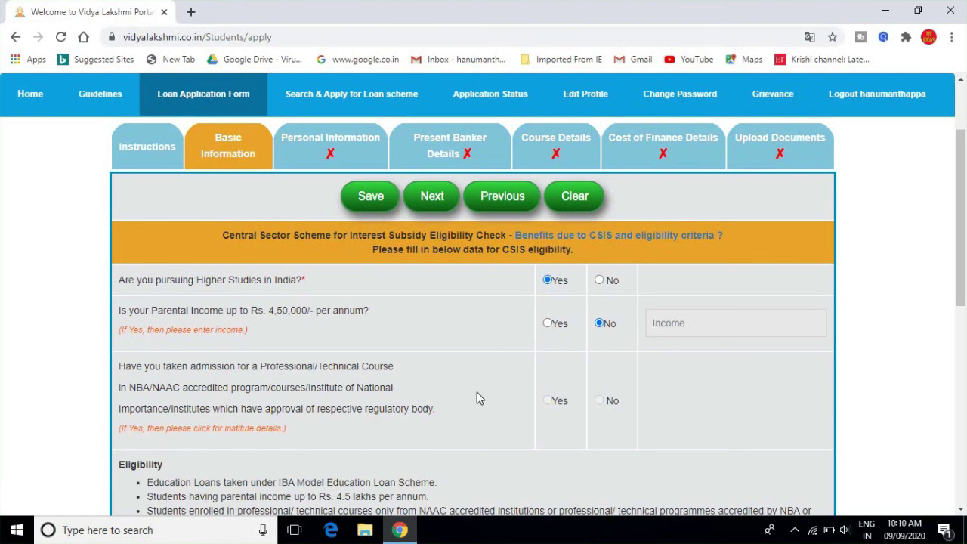
scroll(420, 329, down, 1)
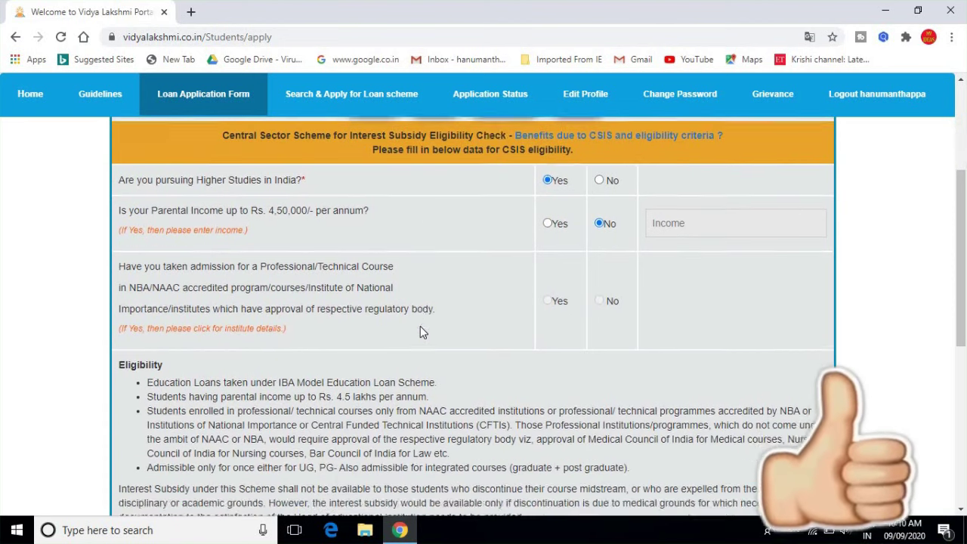
scroll(421, 332, down, 5)
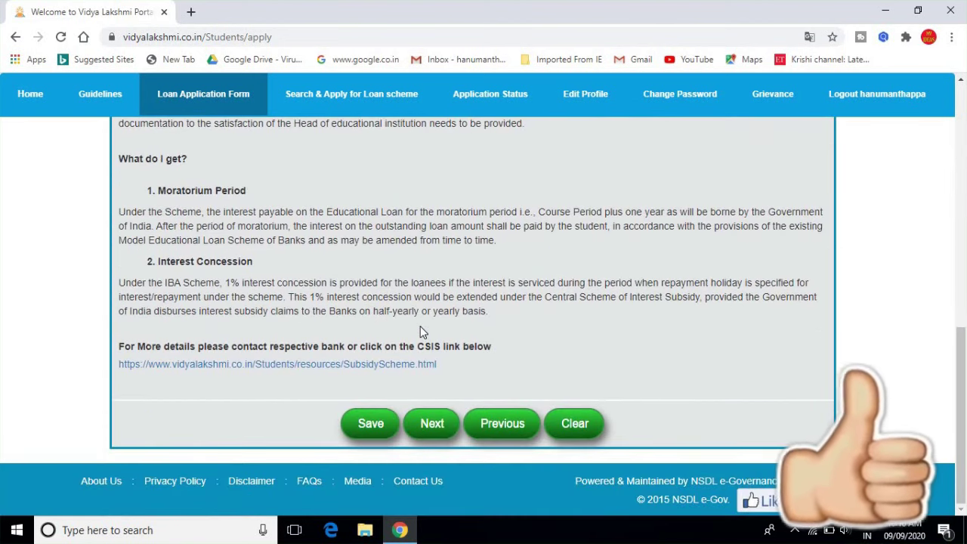
scroll(422, 333, up, 2)
scroll(421, 332, up, 2)
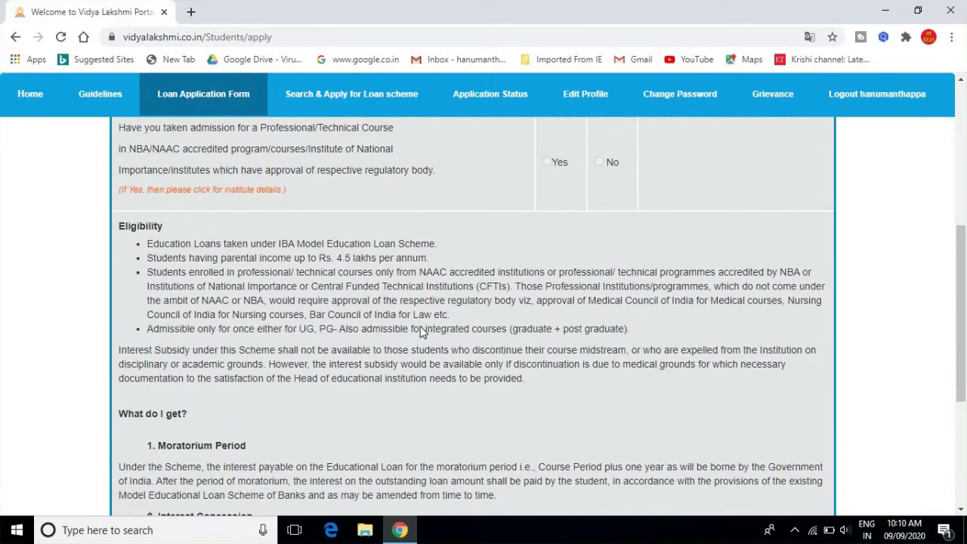
scroll(421, 333, down, 4)
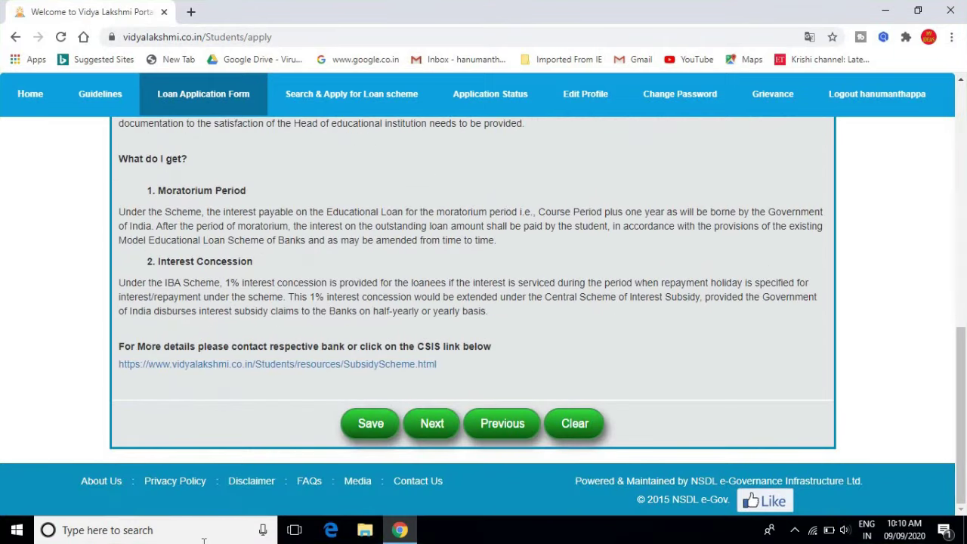
click(373, 425)
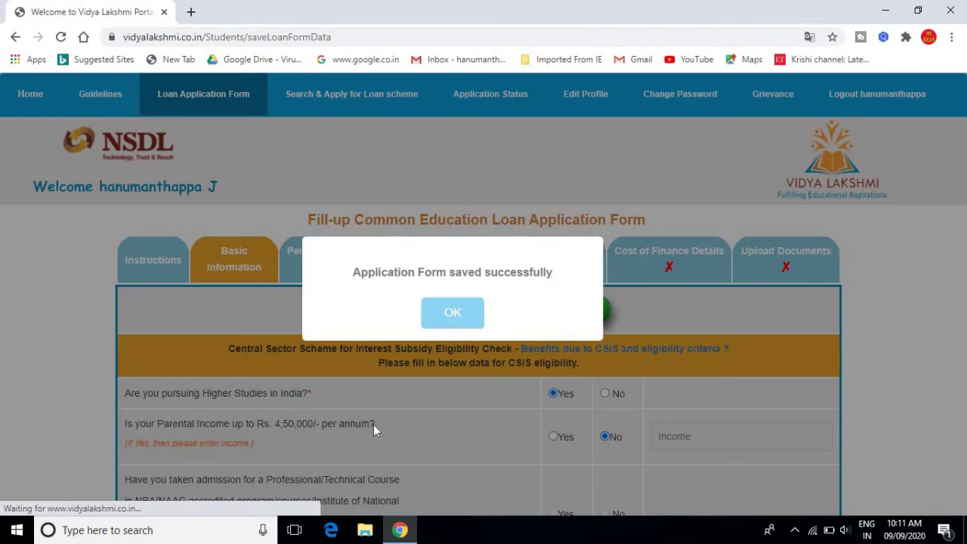
click(471, 316)
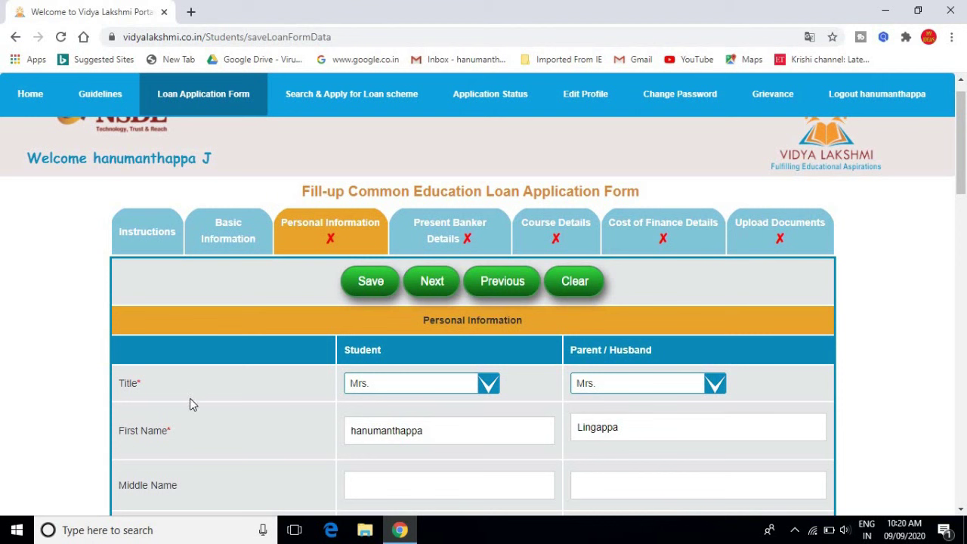
Examine the student's title options and the name and date of birth fields in the Personal Information section
click(393, 385)
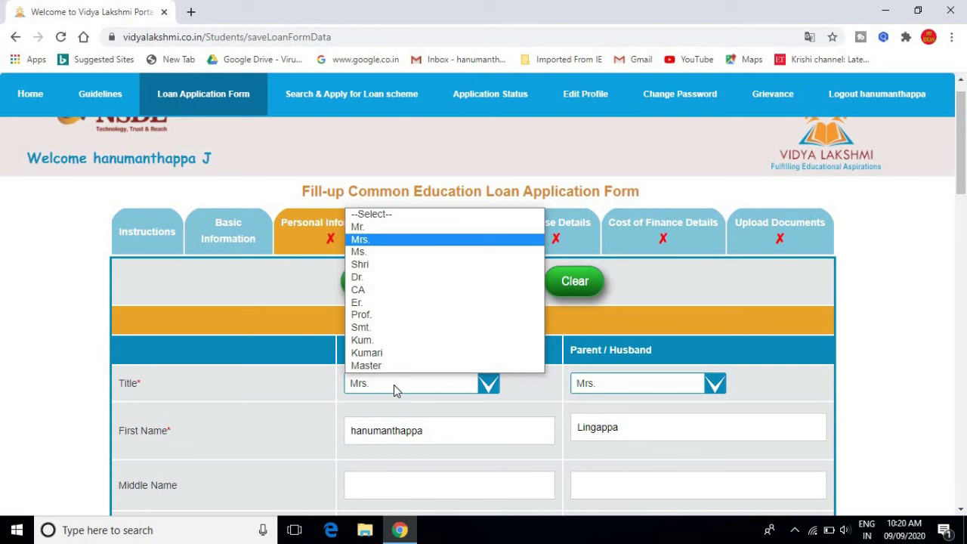
click(393, 384)
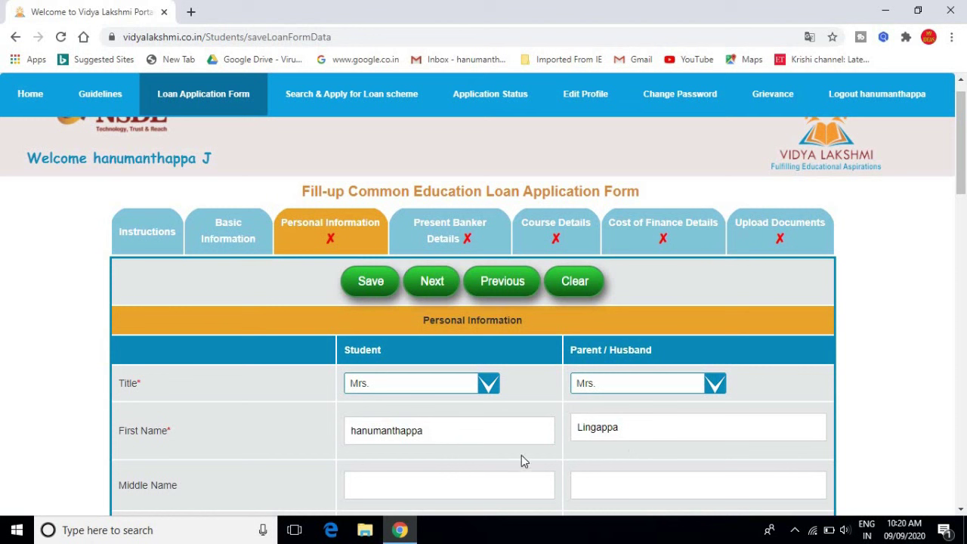
scroll(523, 461, down, 3)
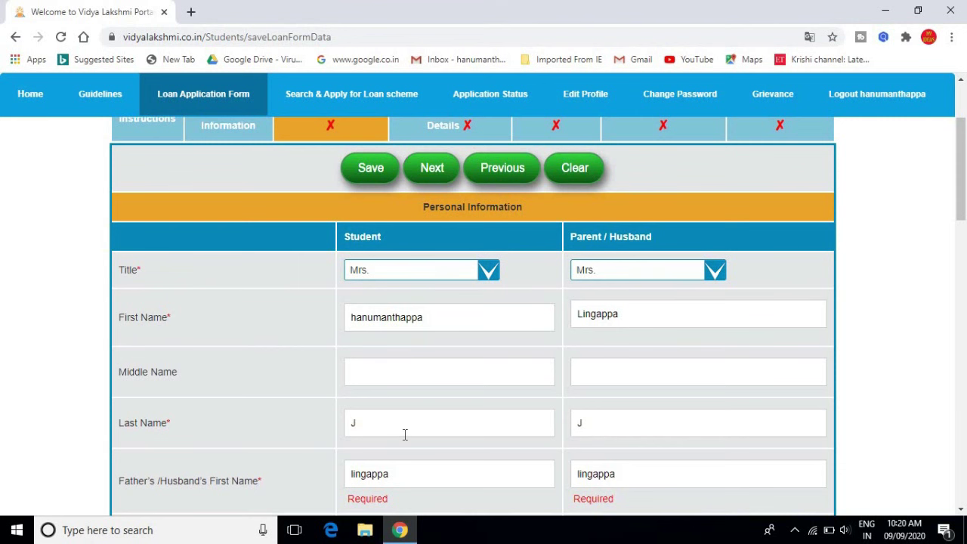
scroll(405, 434, down, 1)
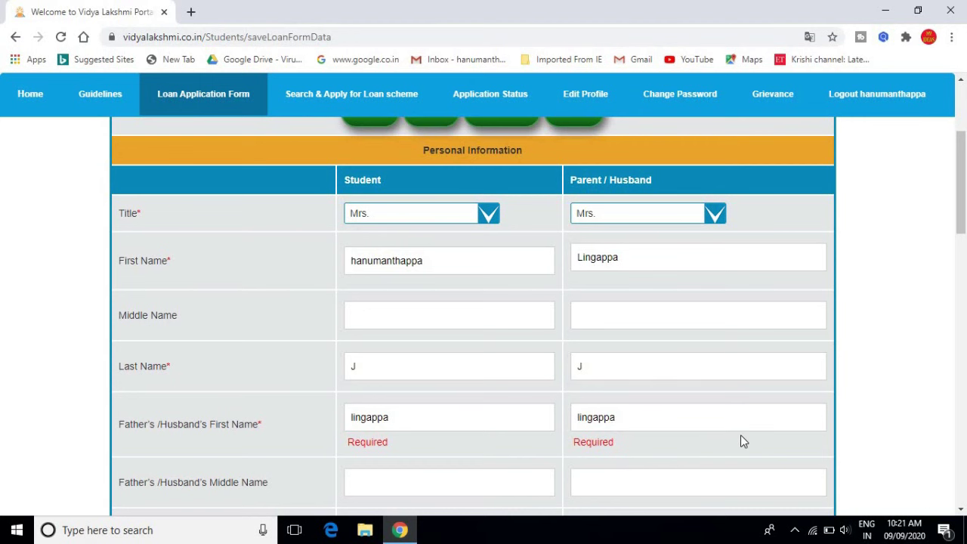
scroll(741, 441, down, 2)
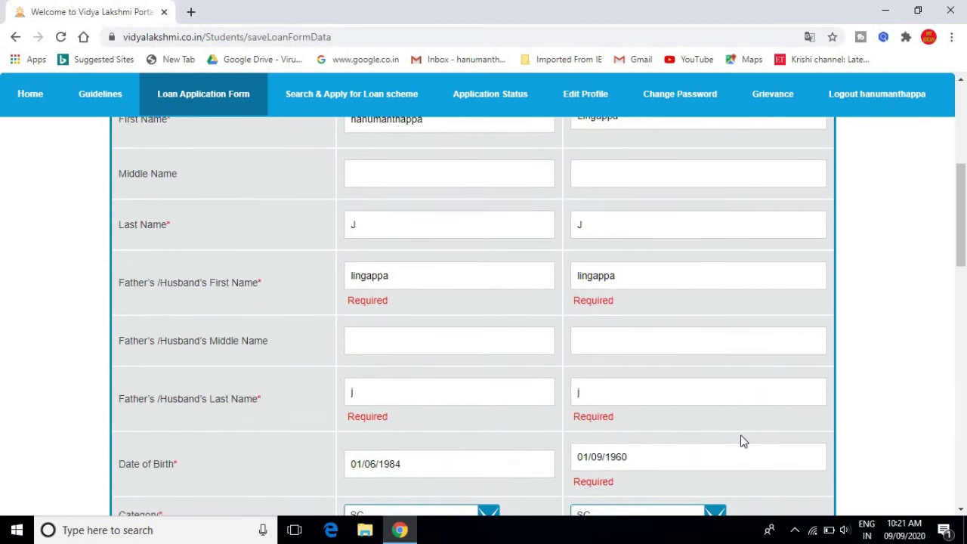
scroll(741, 441, down, 1)
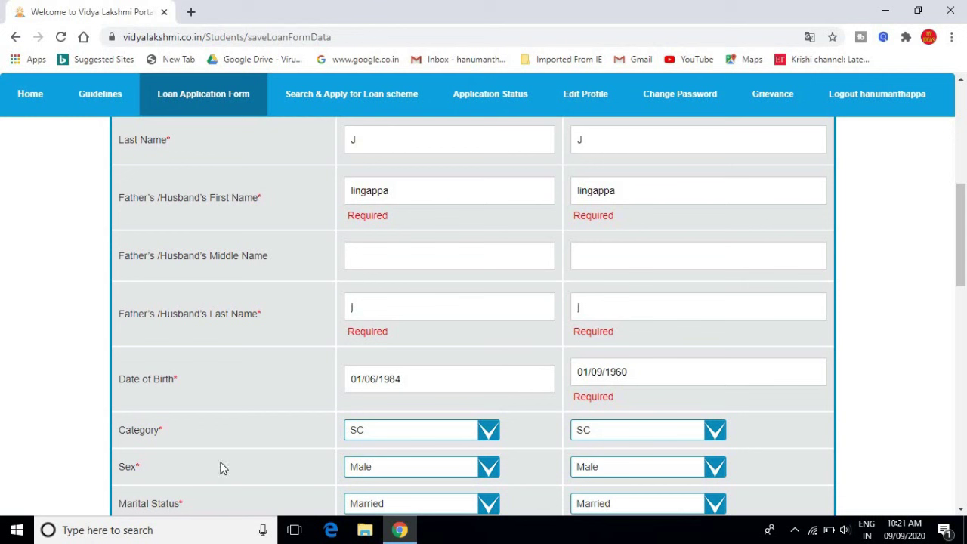
scroll(230, 443, down, 2)
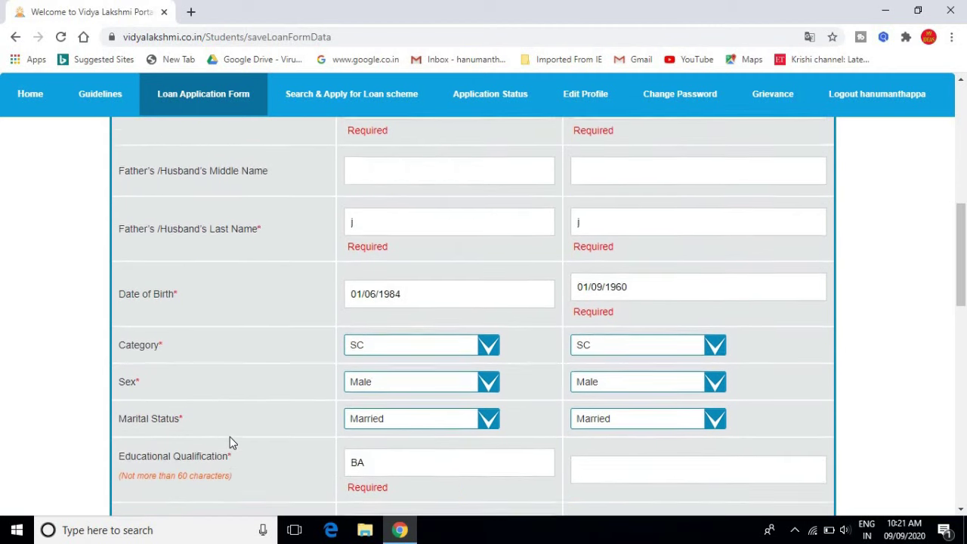
Examine the available choices for the student's category and marital status
click(436, 321)
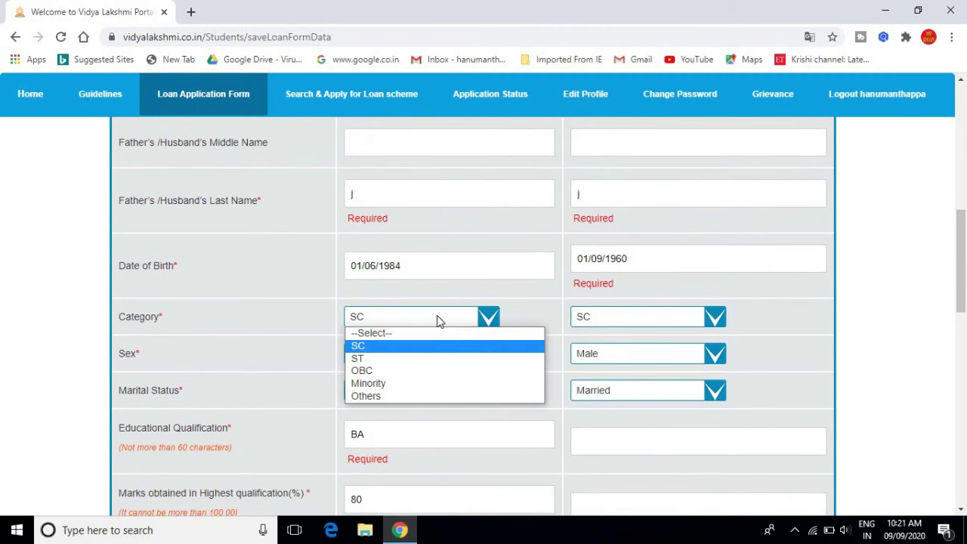
key(Up)
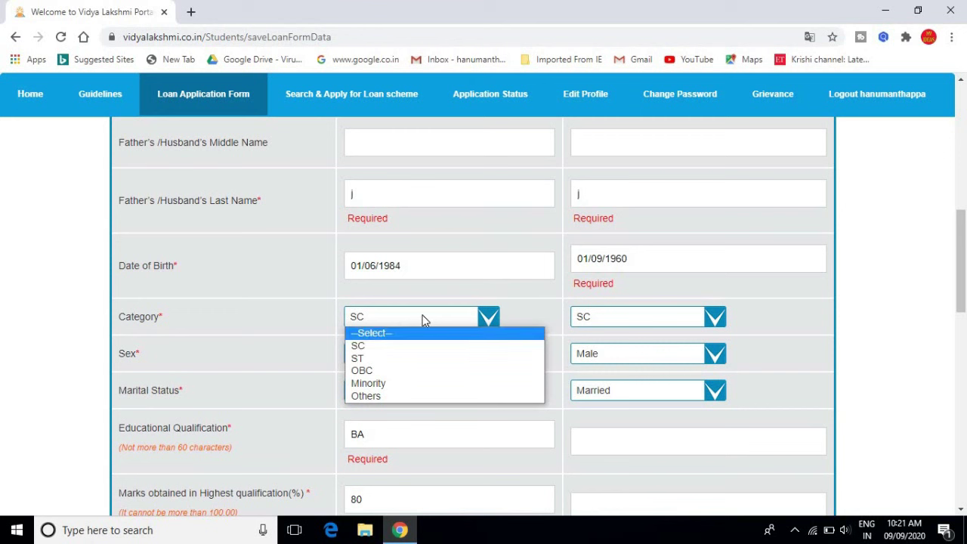
click(425, 320)
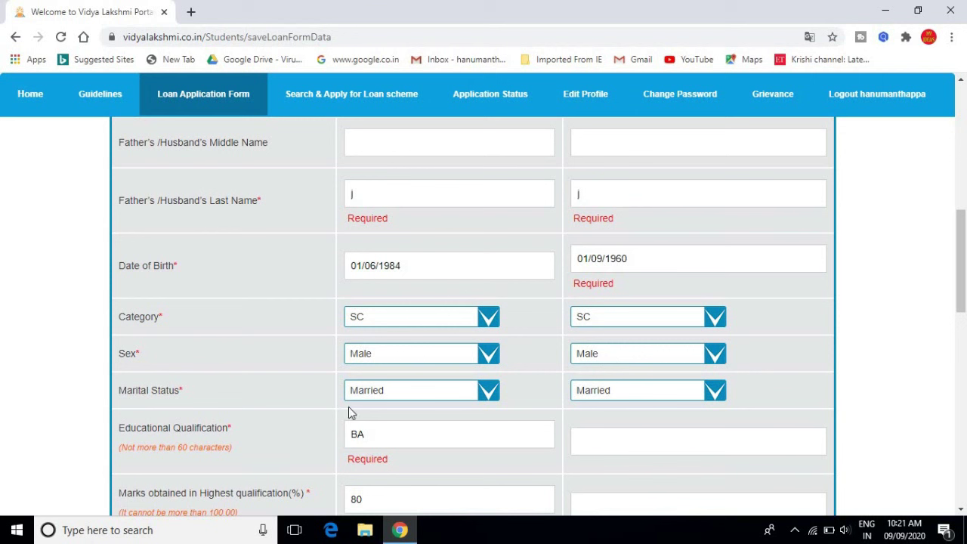
click(423, 391)
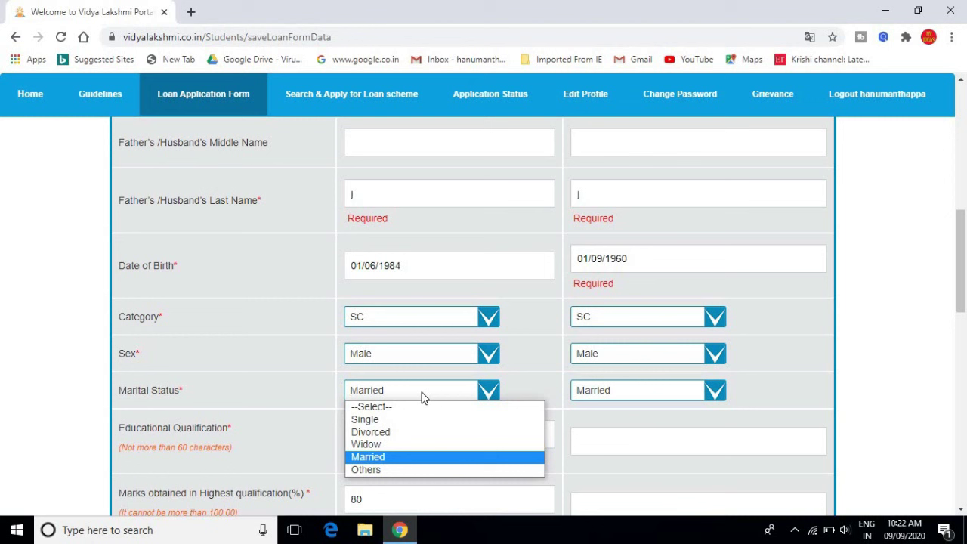
click(423, 398)
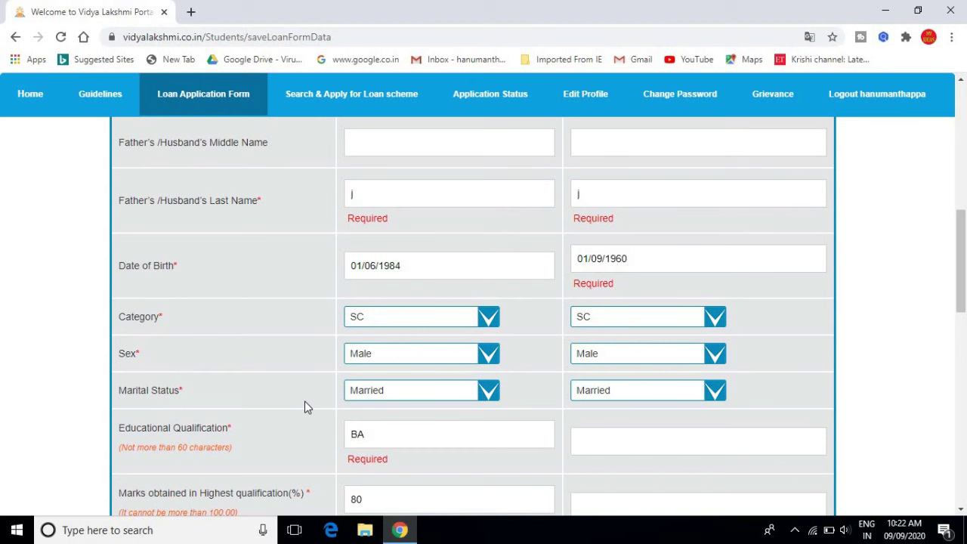
Examine the qualification, marks and income fields and the occupation choices for both student and parent
scroll(304, 401, down, 3)
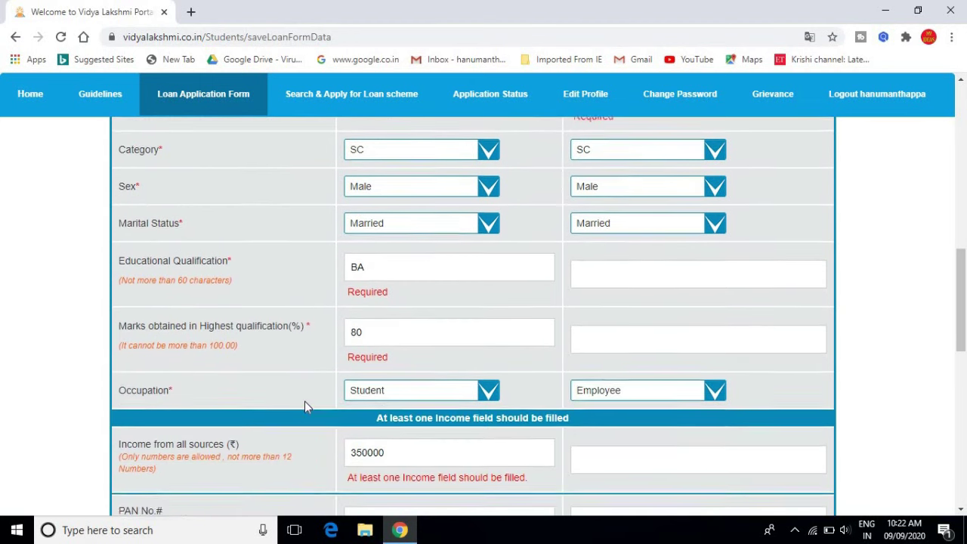
scroll(304, 407, down, 3)
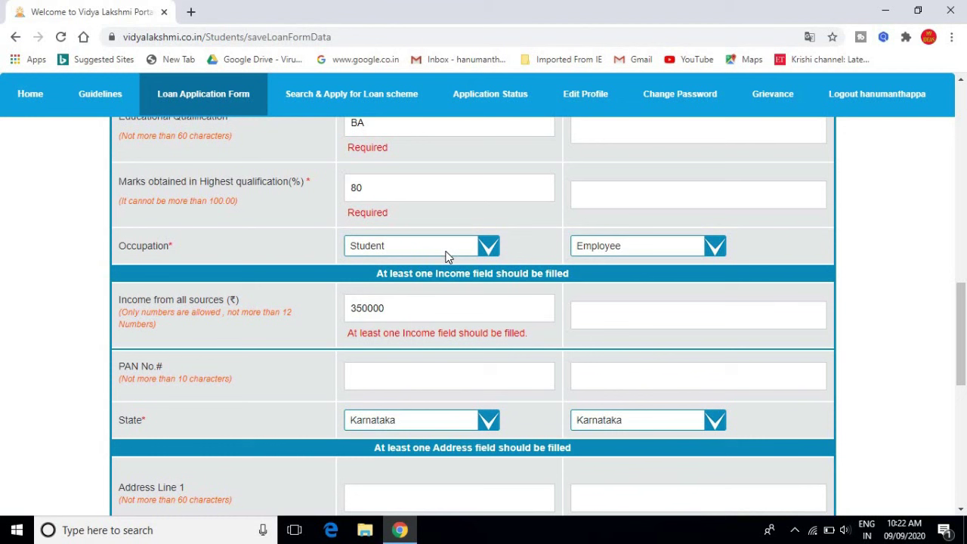
click(447, 257)
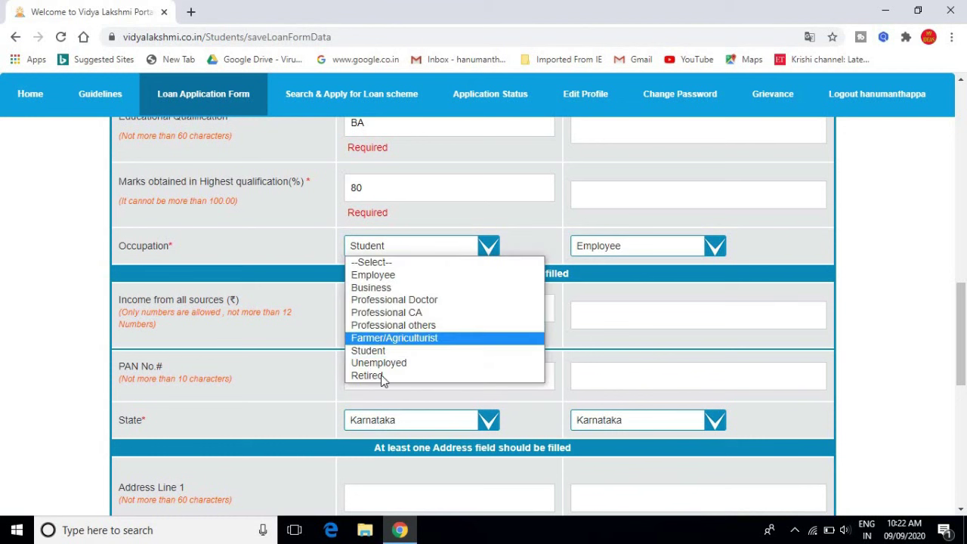
click(433, 247)
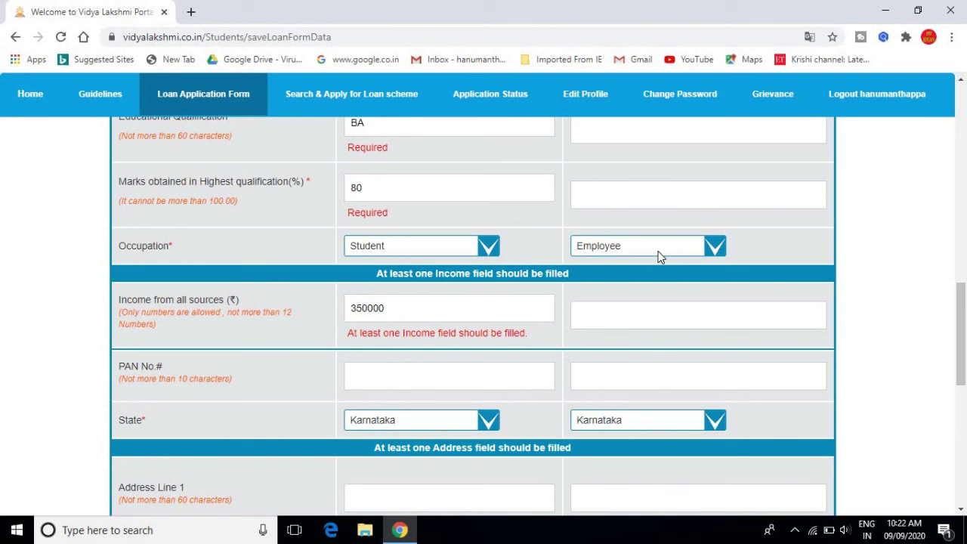
click(658, 257)
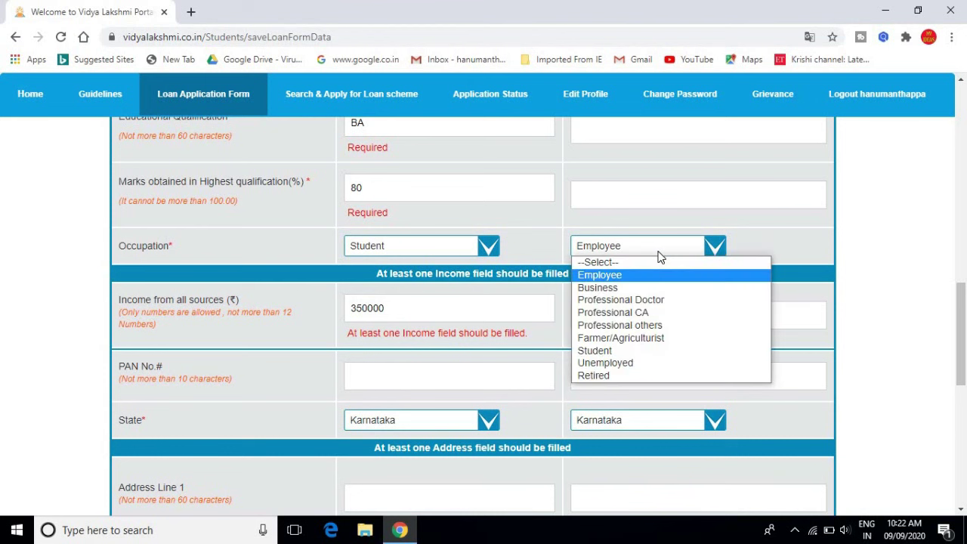
click(455, 308)
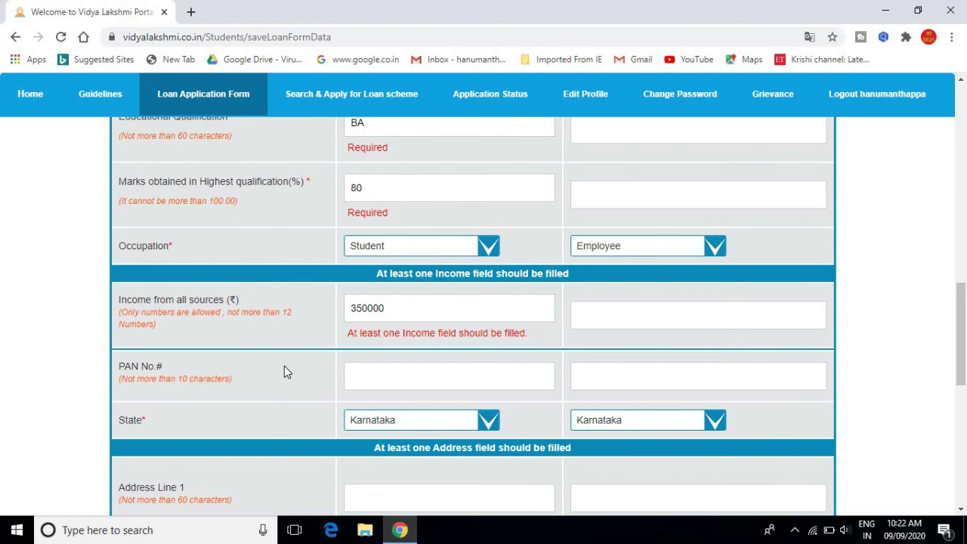
Check the address and contact fields for student and parent, and save the Personal Information section
scroll(291, 380, down, 3)
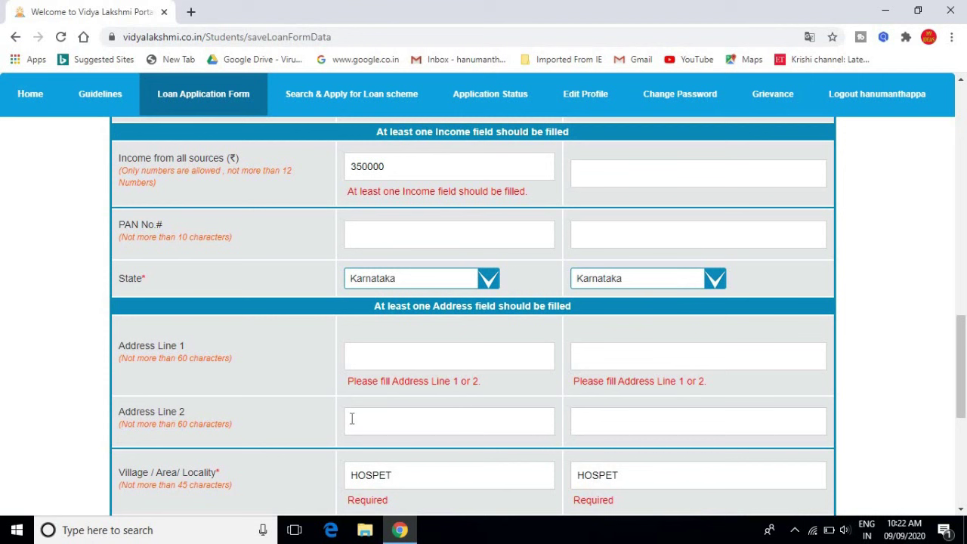
scroll(259, 386, down, 3)
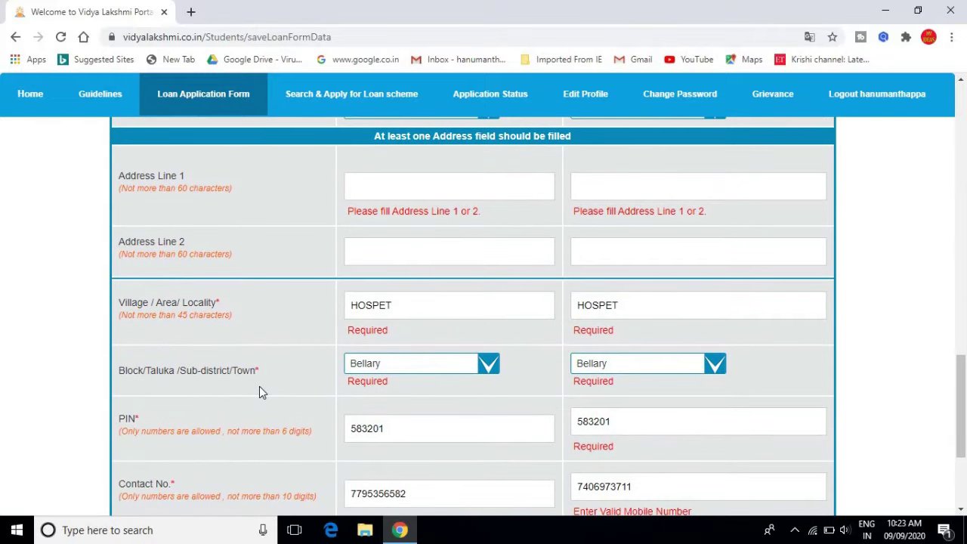
scroll(259, 386, down, 1)
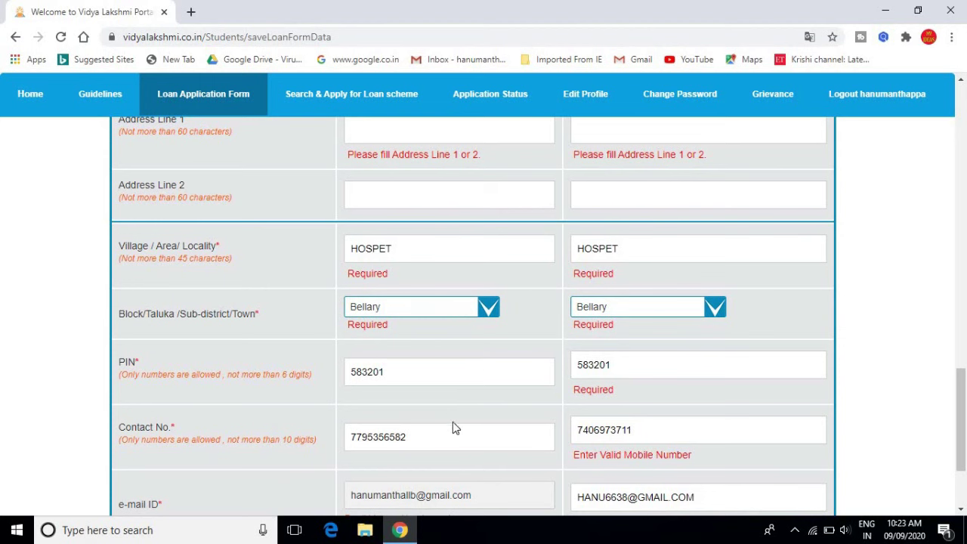
scroll(448, 420, down, 1)
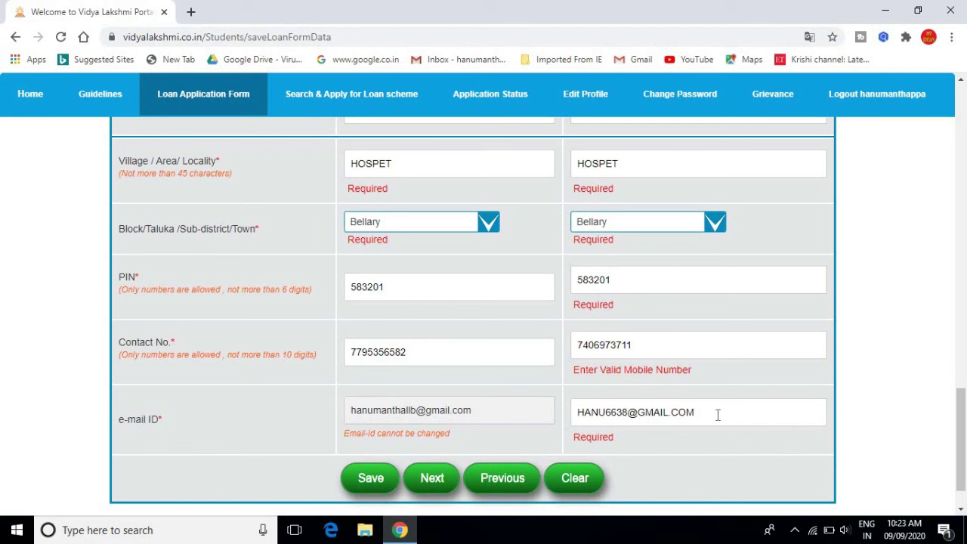
click(371, 478)
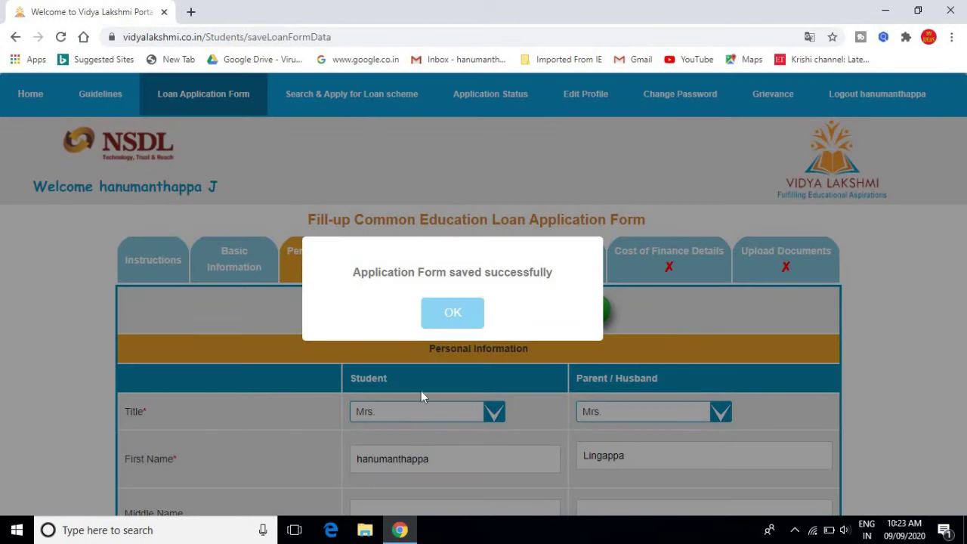
click(452, 312)
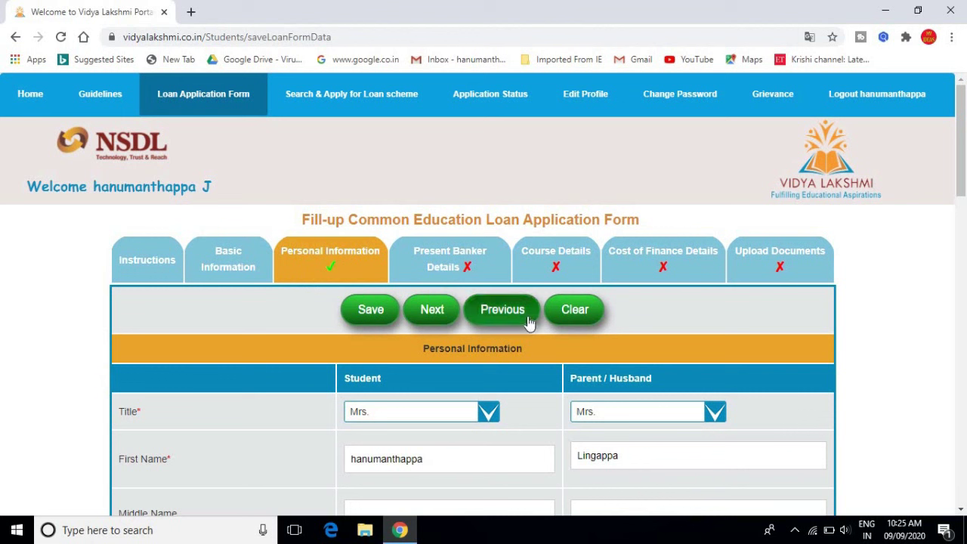
In Present Banker Details, look up the student's branch by State Bank of India, city hospet, branch HOSPET, and submit the one with IFSC SBIN0000763
click(442, 321)
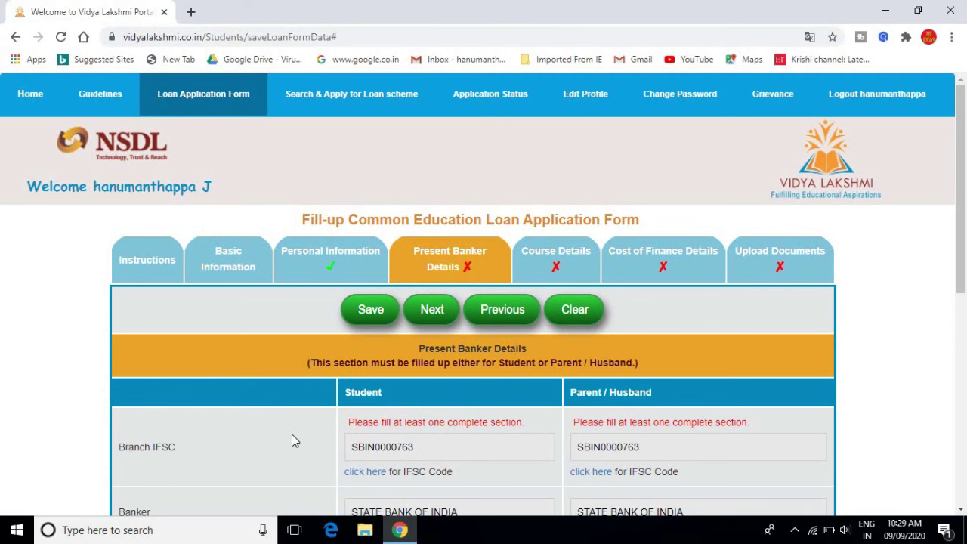
scroll(293, 437, down, 1)
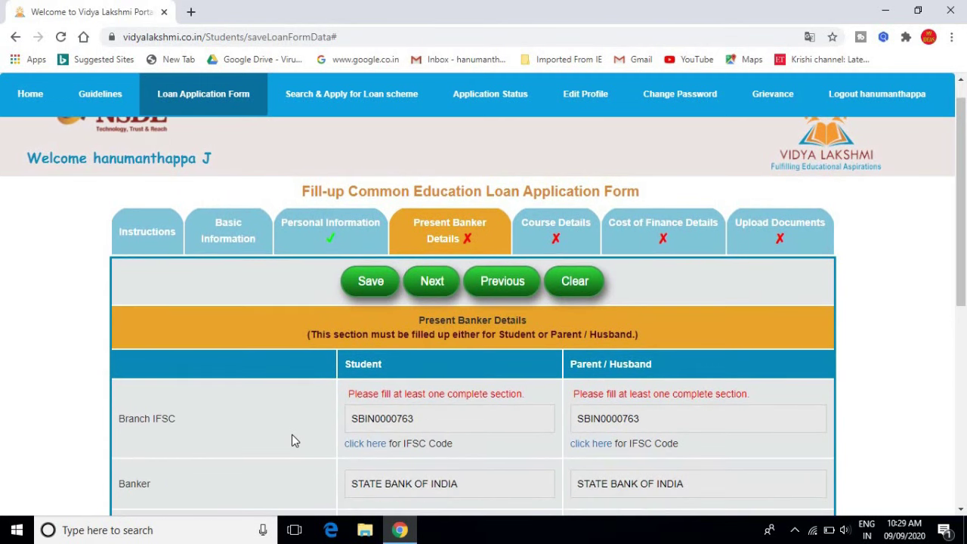
scroll(292, 436, down, 3)
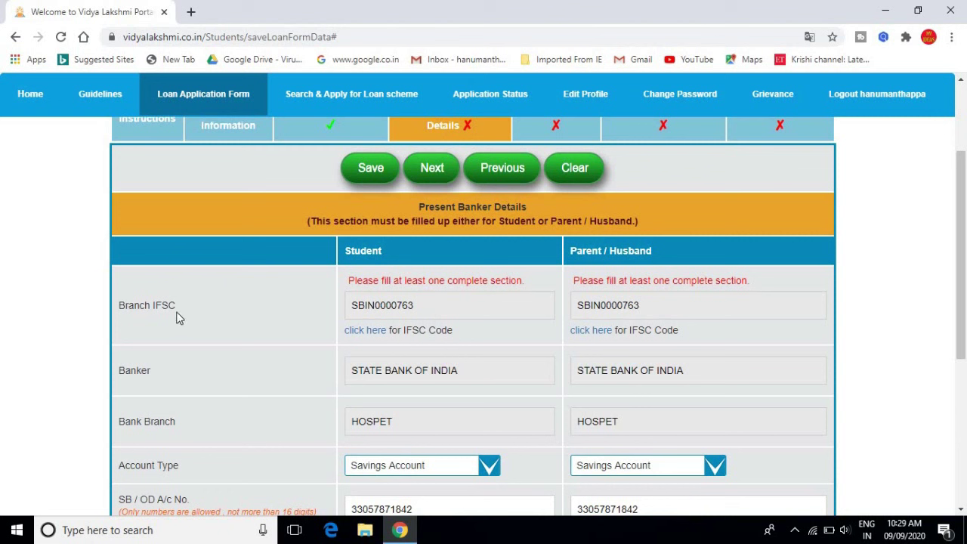
click(368, 330)
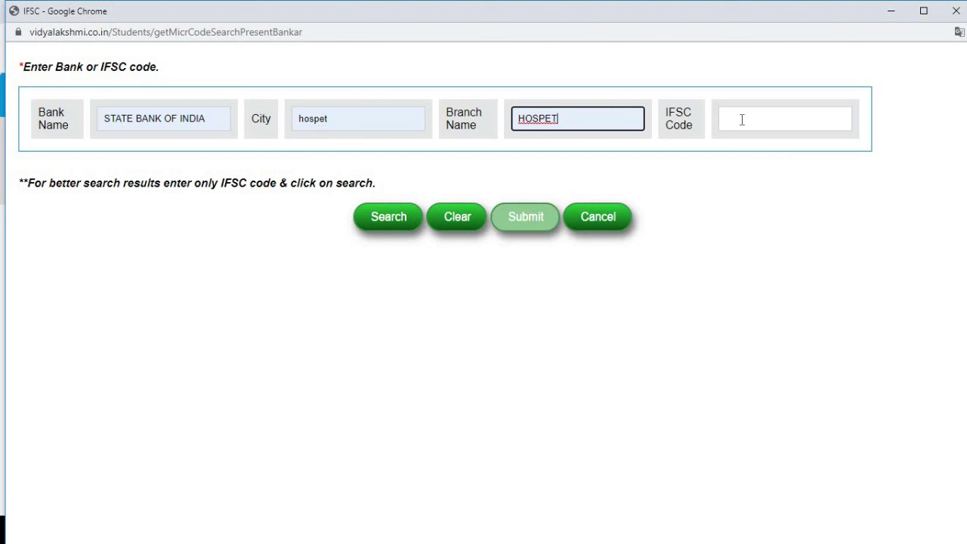
click(389, 223)
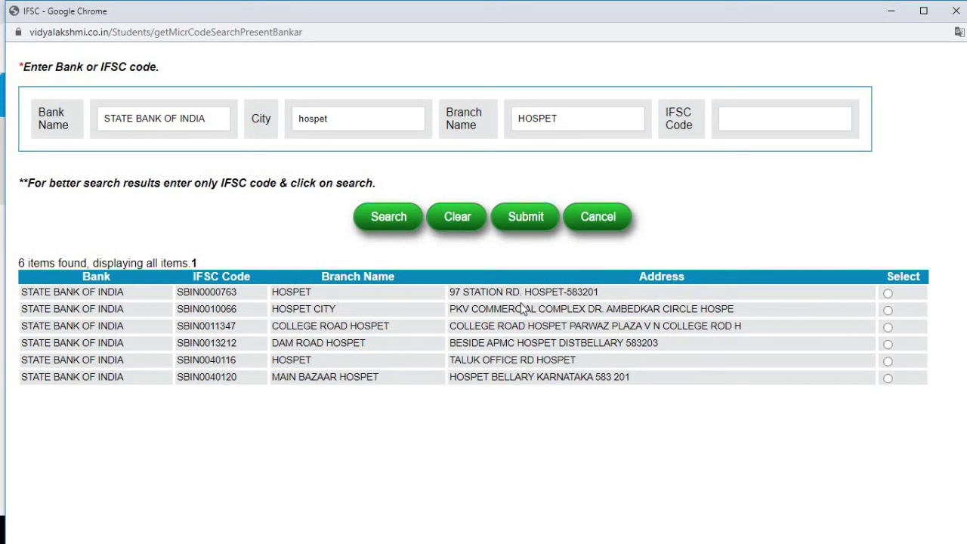
click(888, 294)
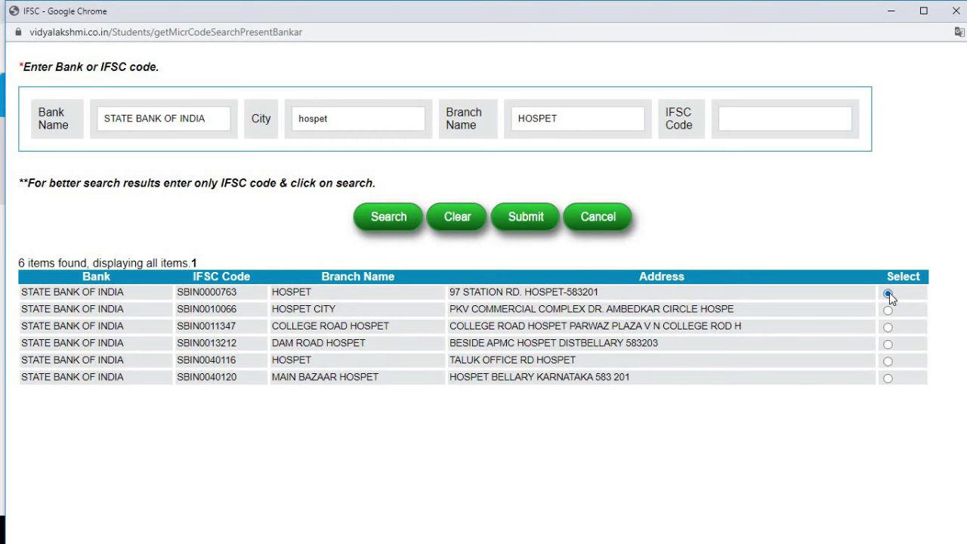
click(524, 218)
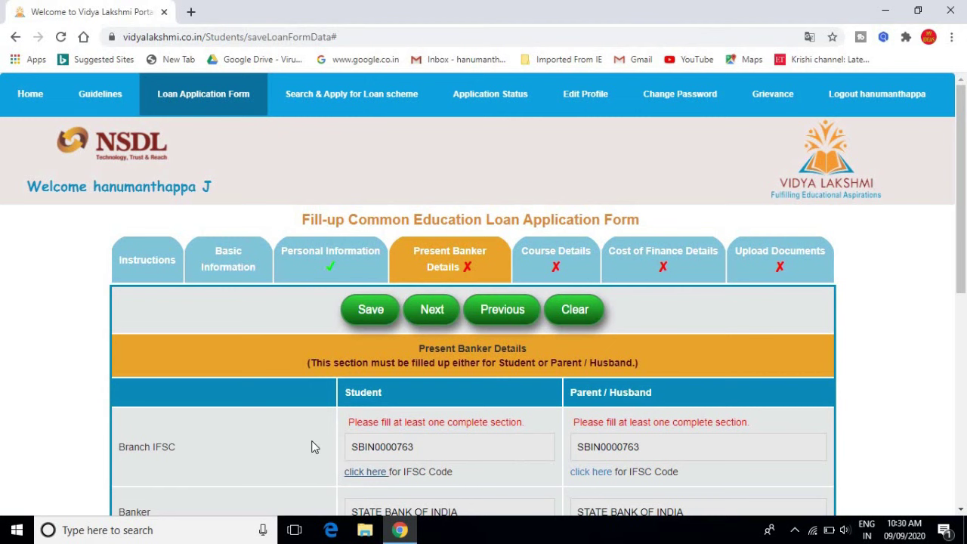
Check the account type choices, keep No for any relation to bank directors or employees, and save the Present Banker Details section
scroll(314, 446, down, 2)
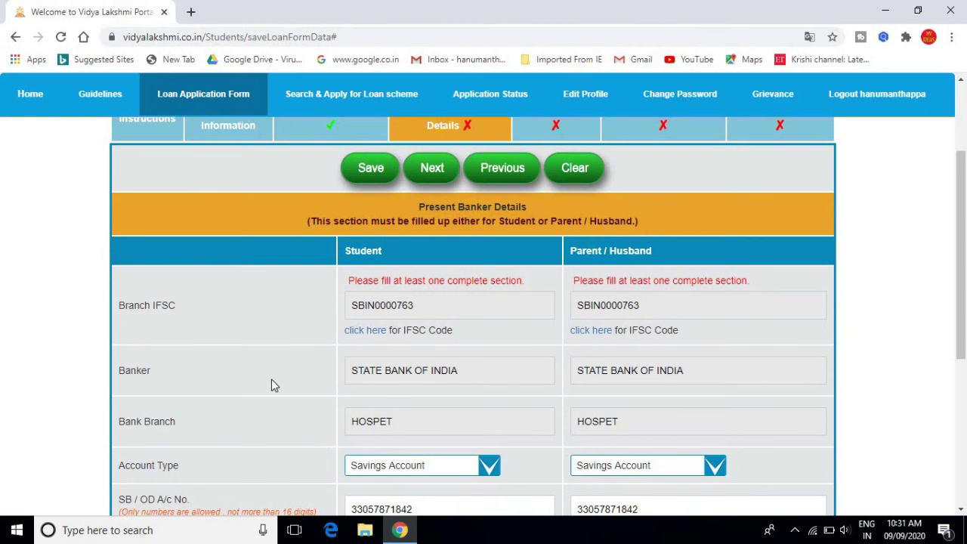
scroll(271, 380, down, 2)
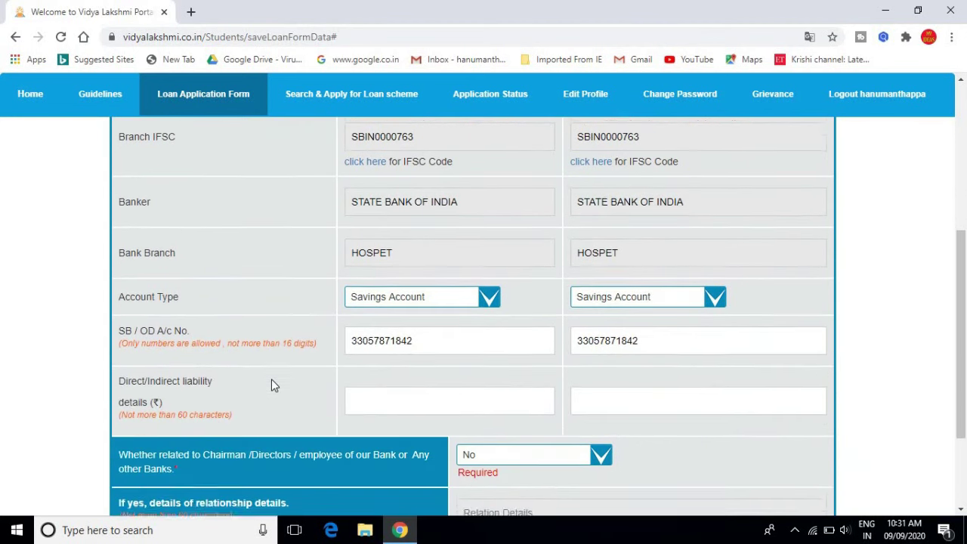
scroll(271, 380, down, 1)
click(427, 268)
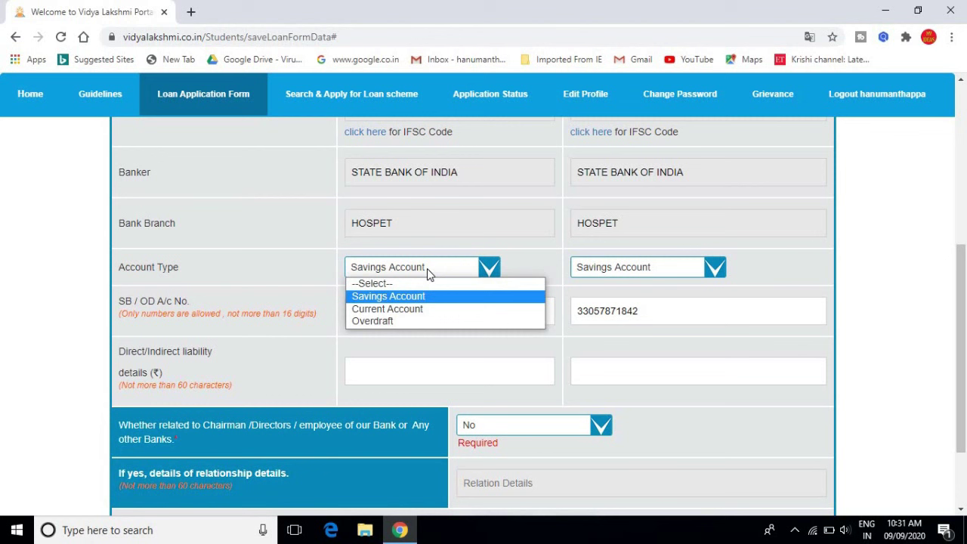
click(248, 257)
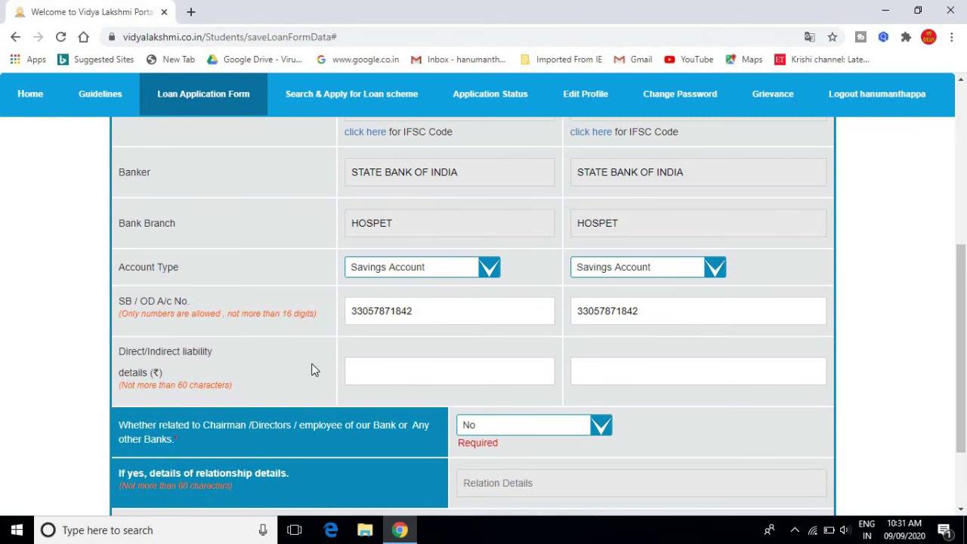
scroll(313, 369, down, 3)
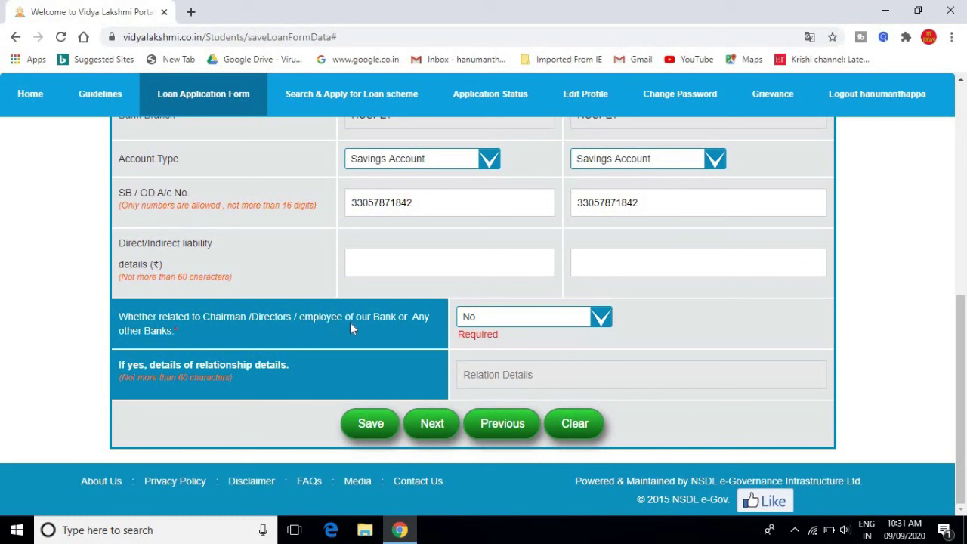
click(512, 319)
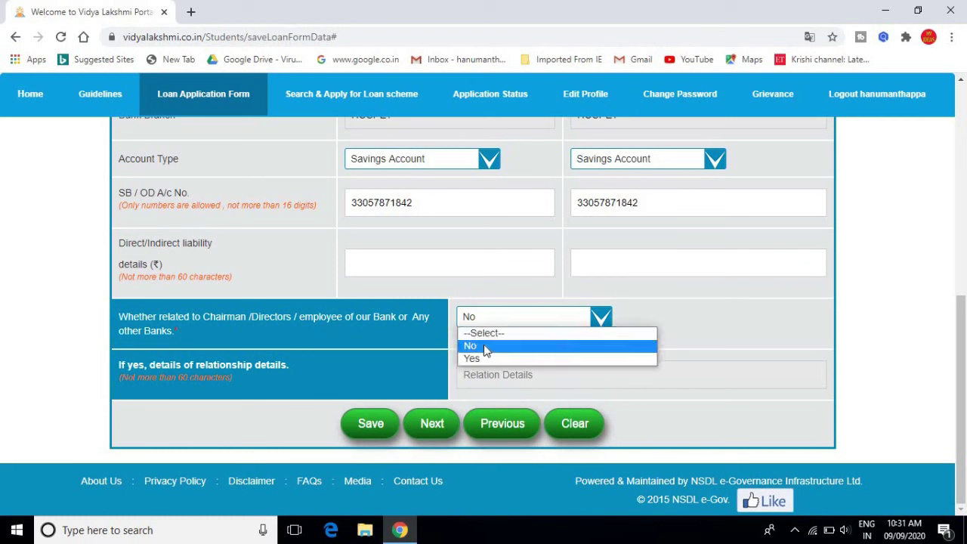
click(492, 315)
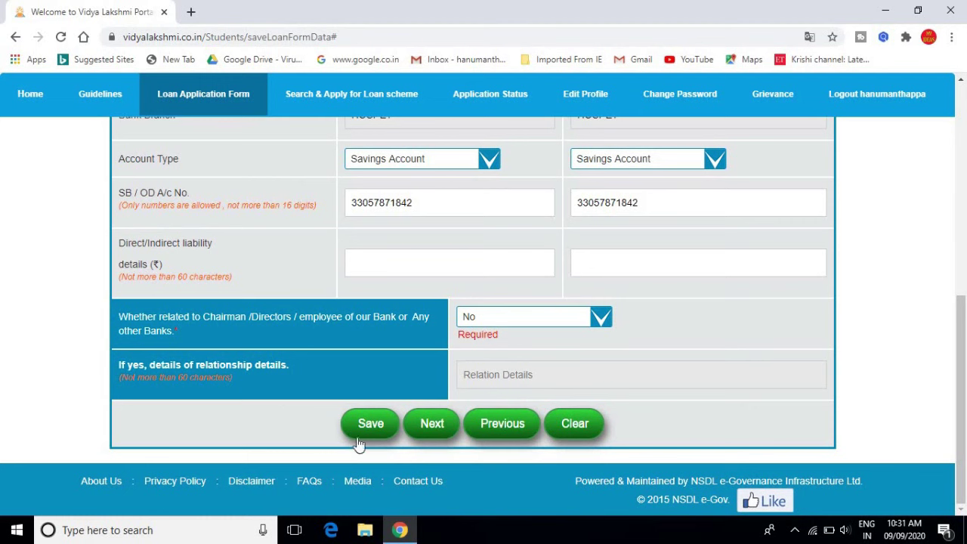
click(381, 427)
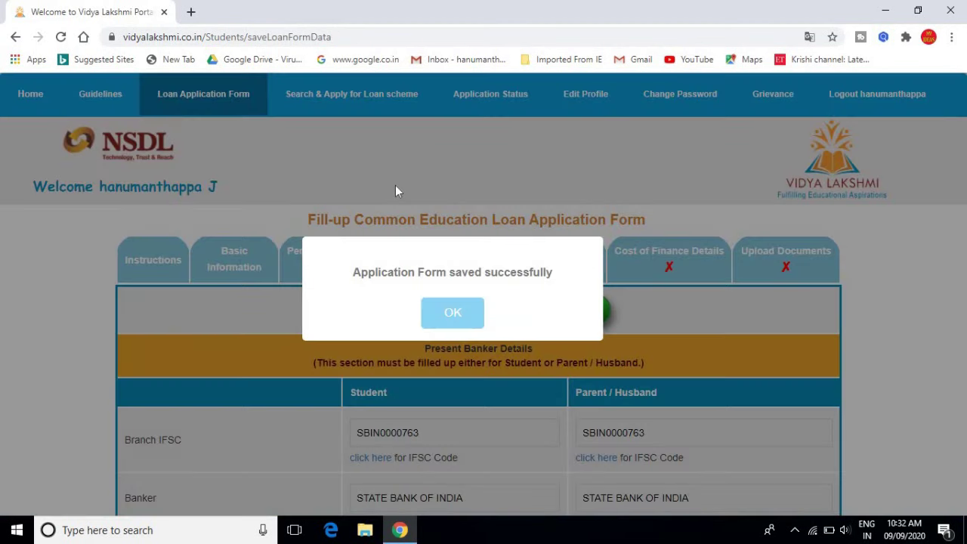
click(453, 314)
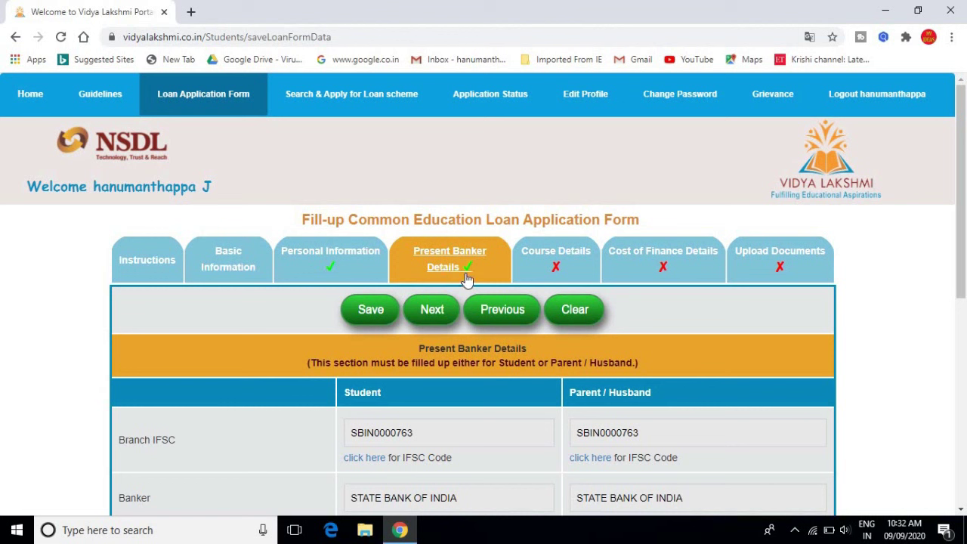
In the Course Details section, choose Merit as the admission quota and a course duration of 03 years
click(435, 320)
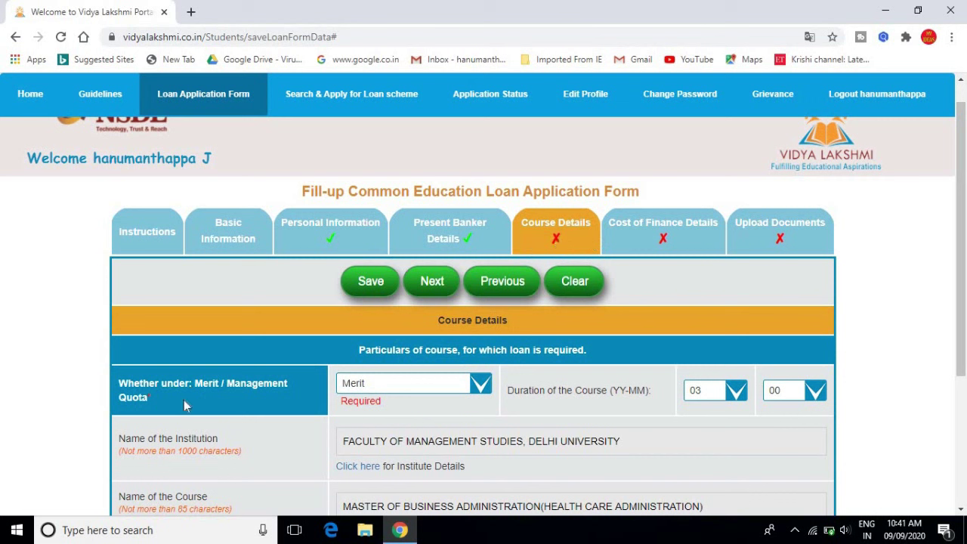
click(378, 388)
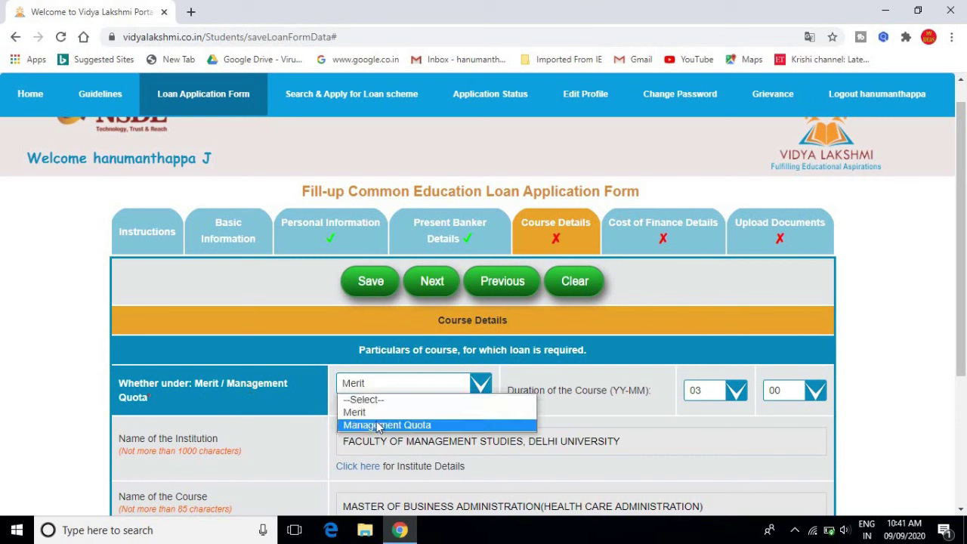
click(376, 413)
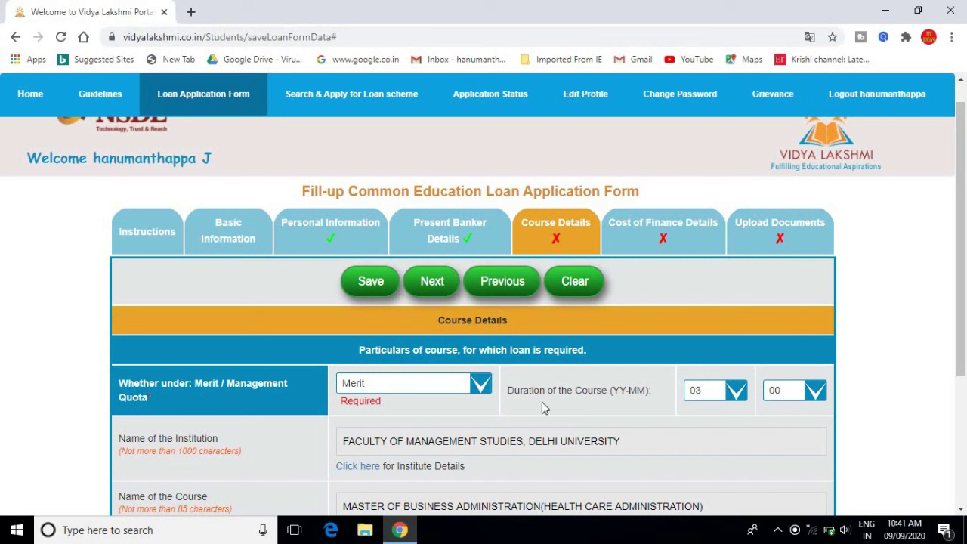
click(706, 399)
click(705, 394)
key(Down)
key(Down)
key(Down)
scroll(675, 477, down, 2)
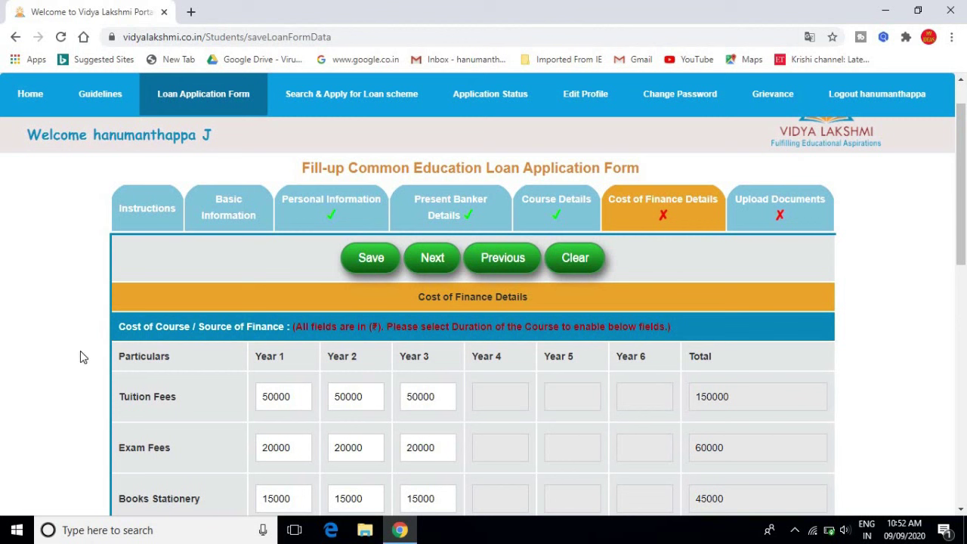
Check the yearly course costs, loan required and proposed repayment, and save the Cost of Finance Details section
scroll(80, 351, down, 2)
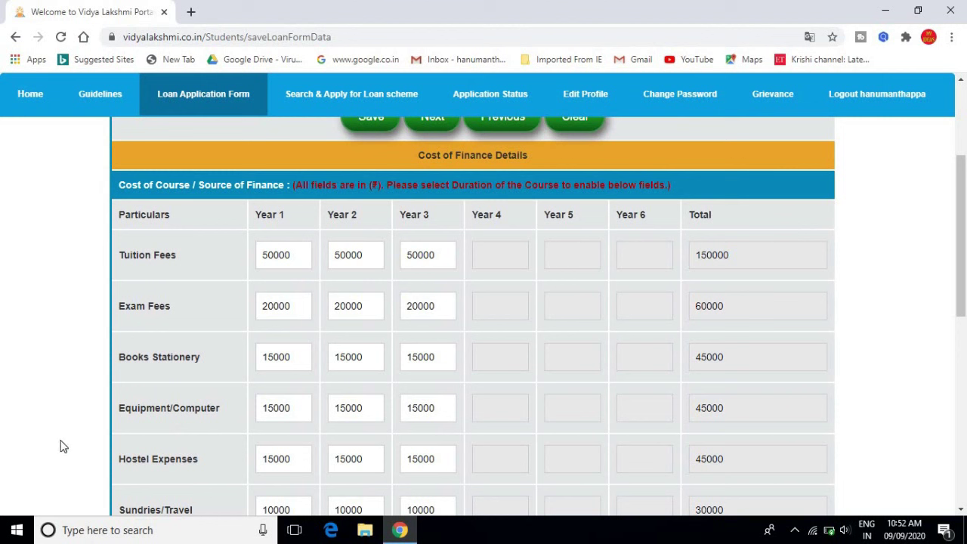
scroll(64, 446, down, 2)
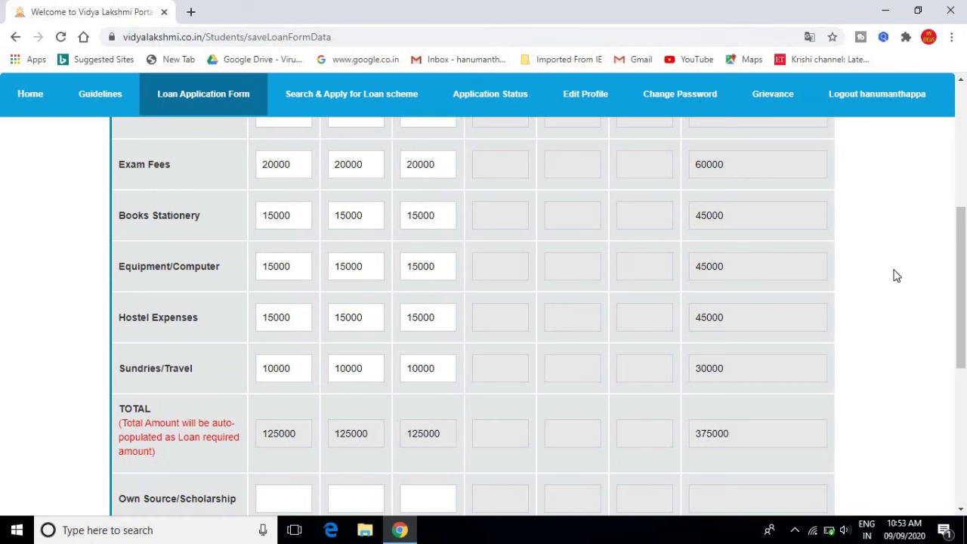
scroll(895, 275, down, 2)
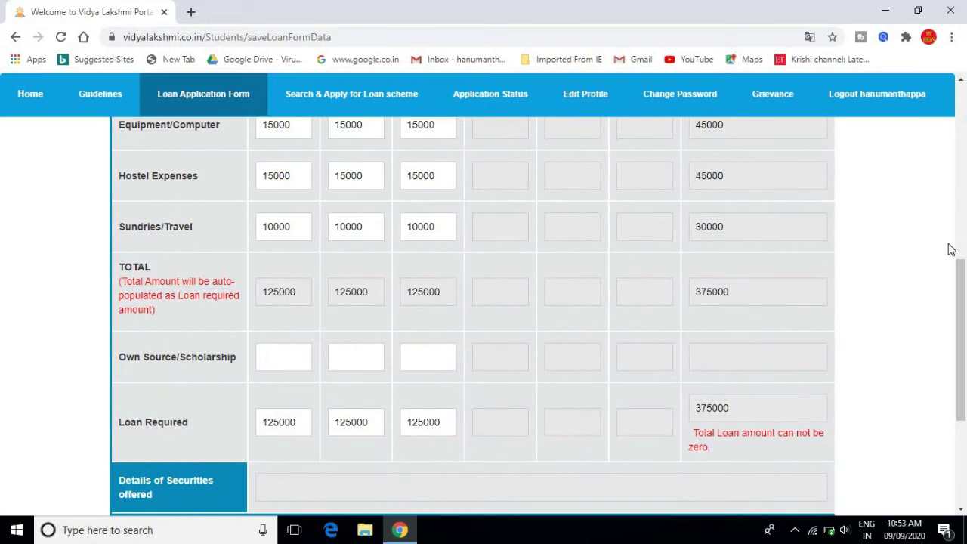
scroll(916, 257, down, 3)
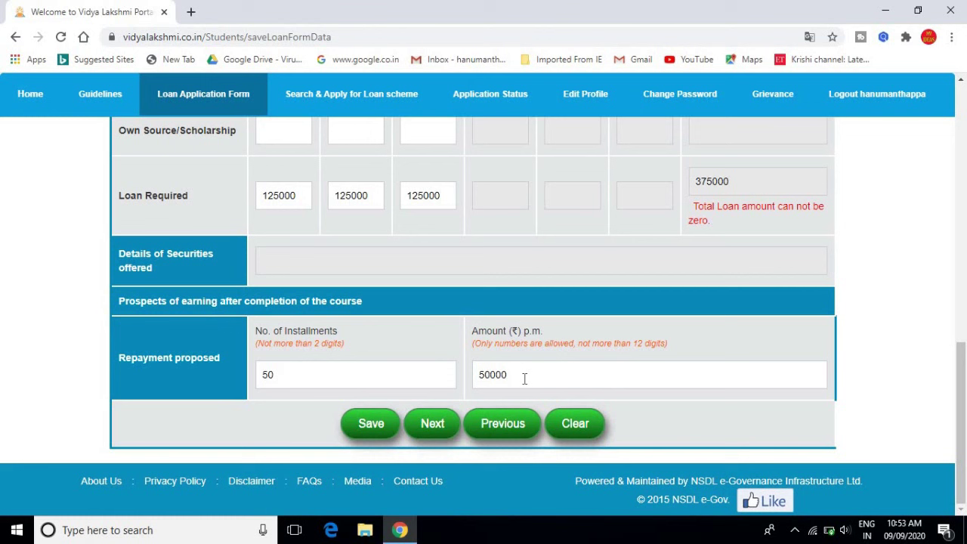
click(367, 426)
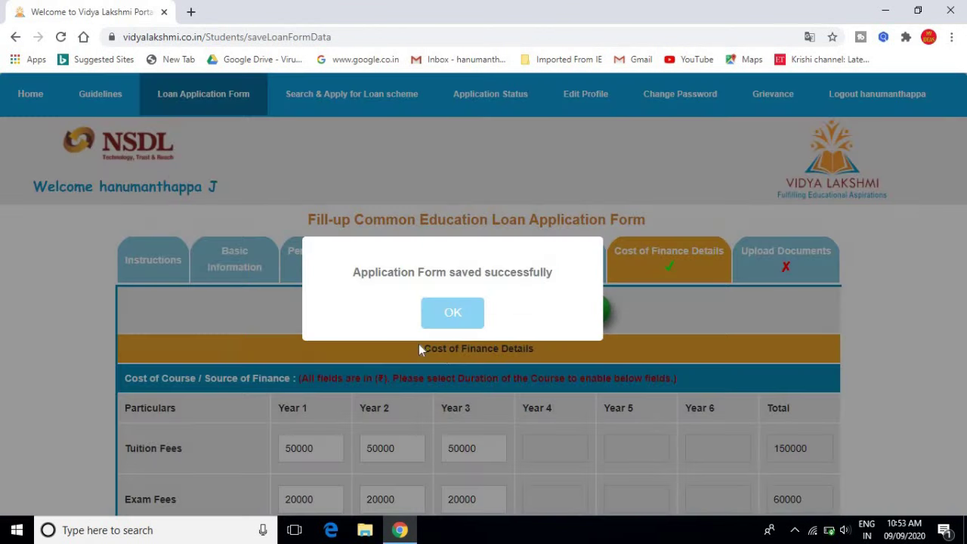
click(453, 313)
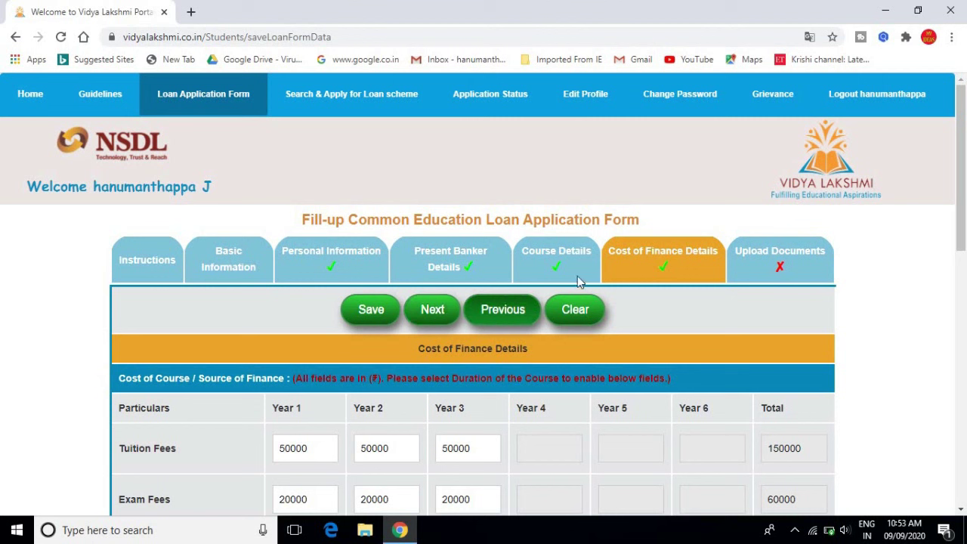
Open the Upload Documents section and examine the file upload instructions, the list of documents and the applicant's declaration
click(436, 312)
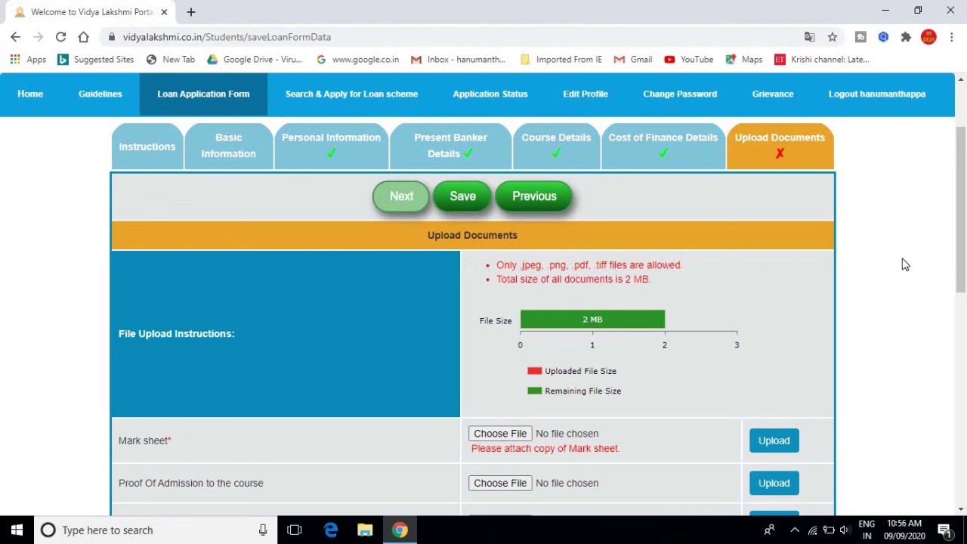
scroll(883, 272, down, 2)
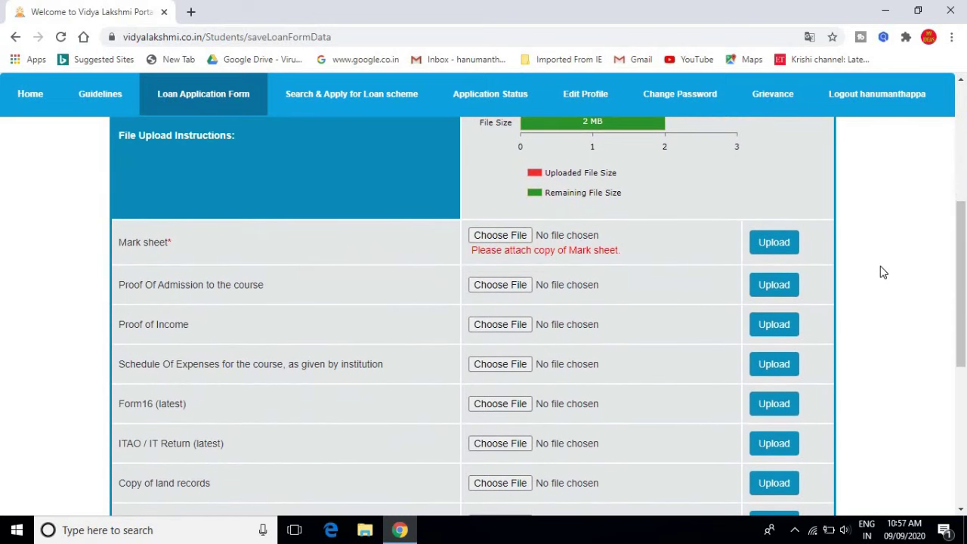
scroll(882, 272, down, 1)
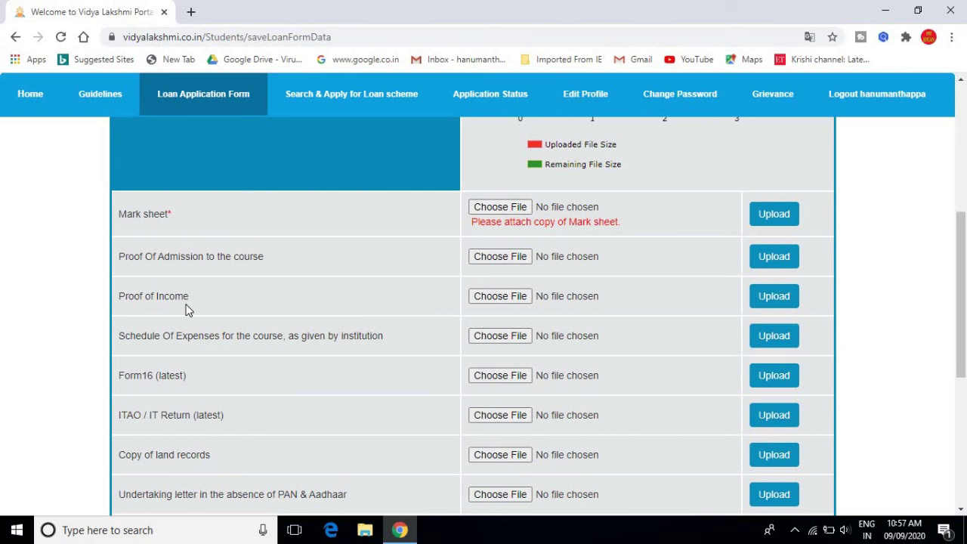
scroll(188, 309, down, 1)
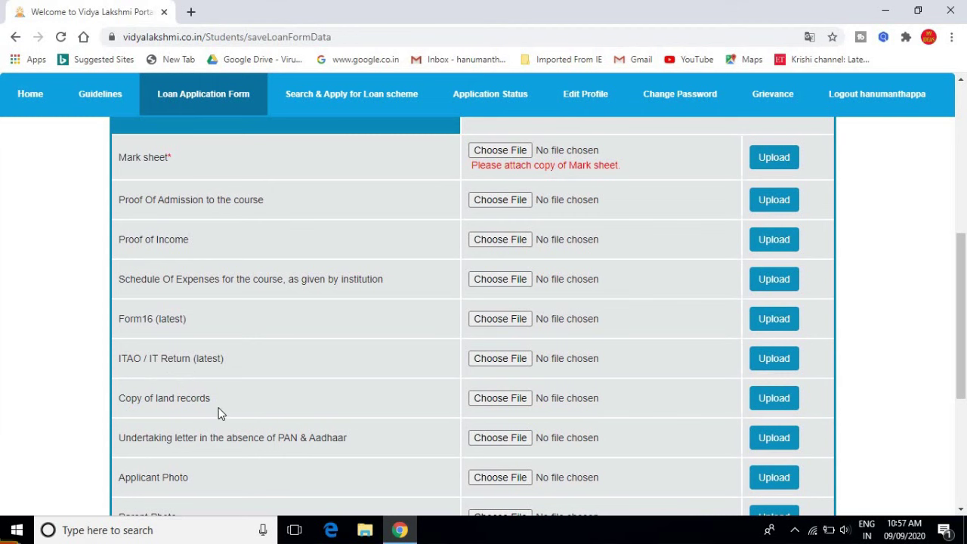
scroll(237, 402, down, 1)
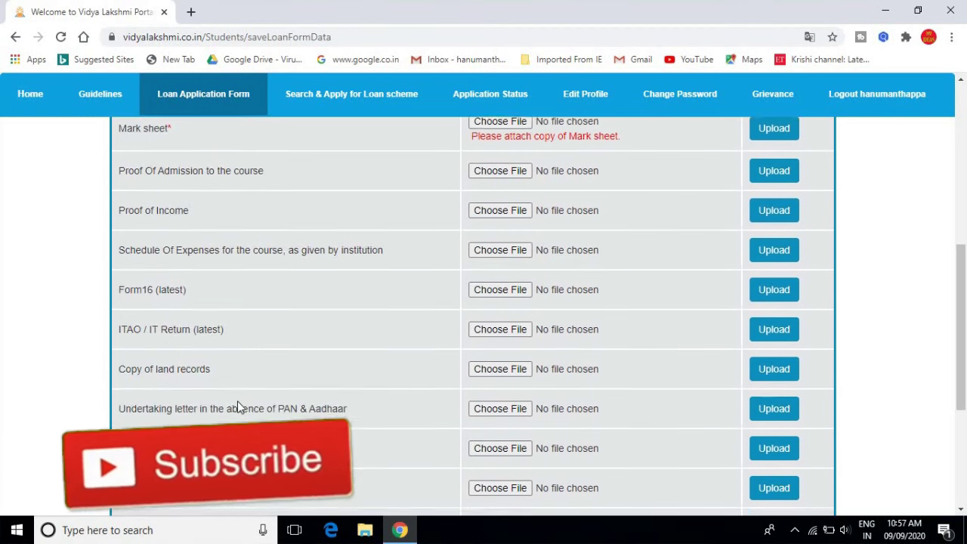
scroll(237, 408, down, 2)
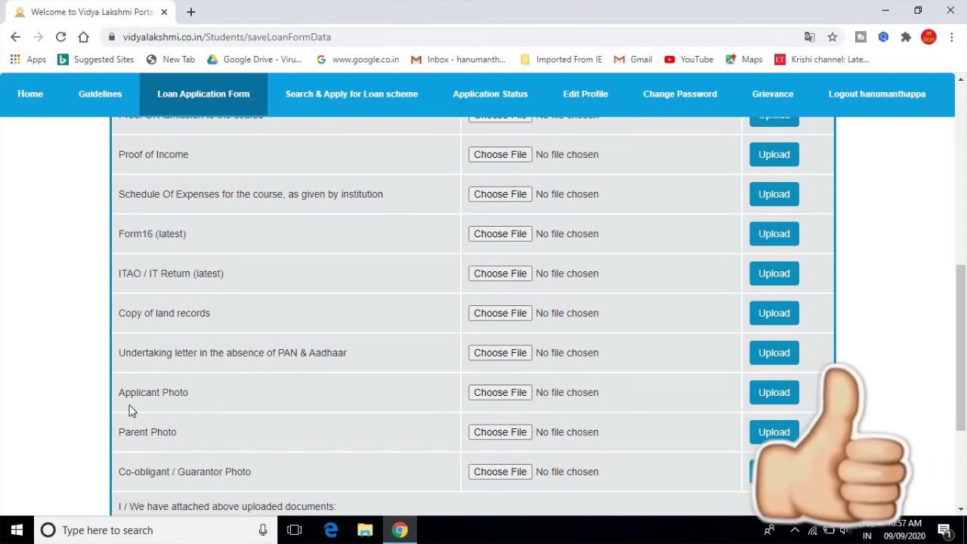
scroll(200, 404, down, 1)
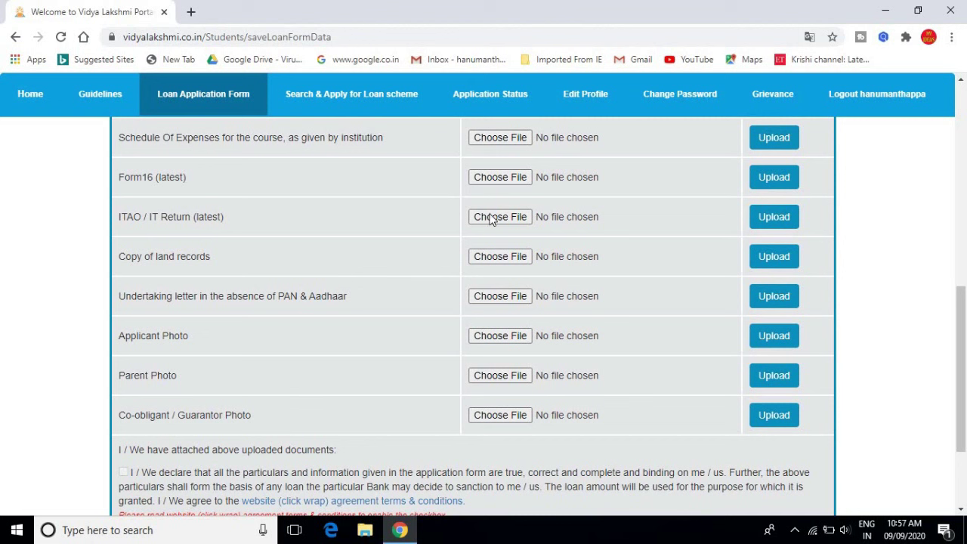
scroll(403, 281, up, 3)
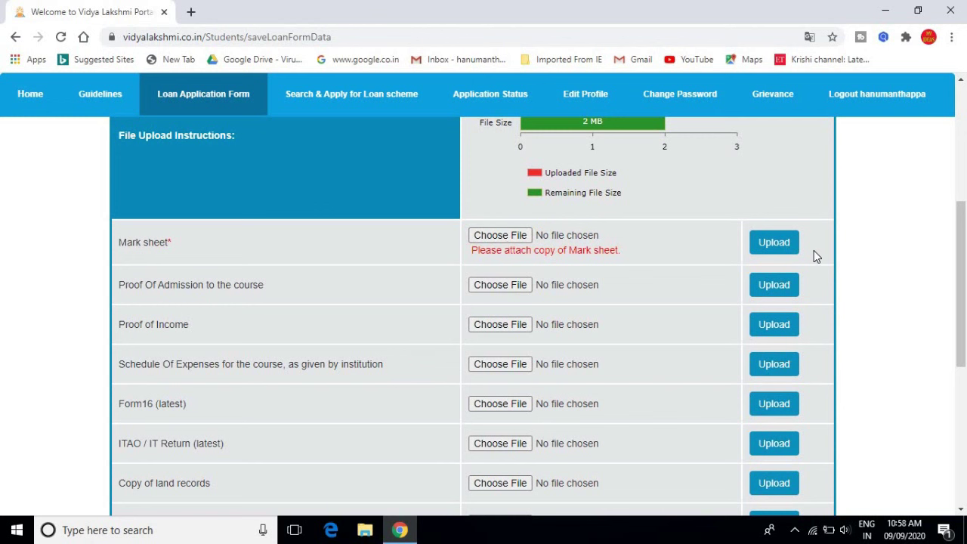
scroll(894, 271, down, 5)
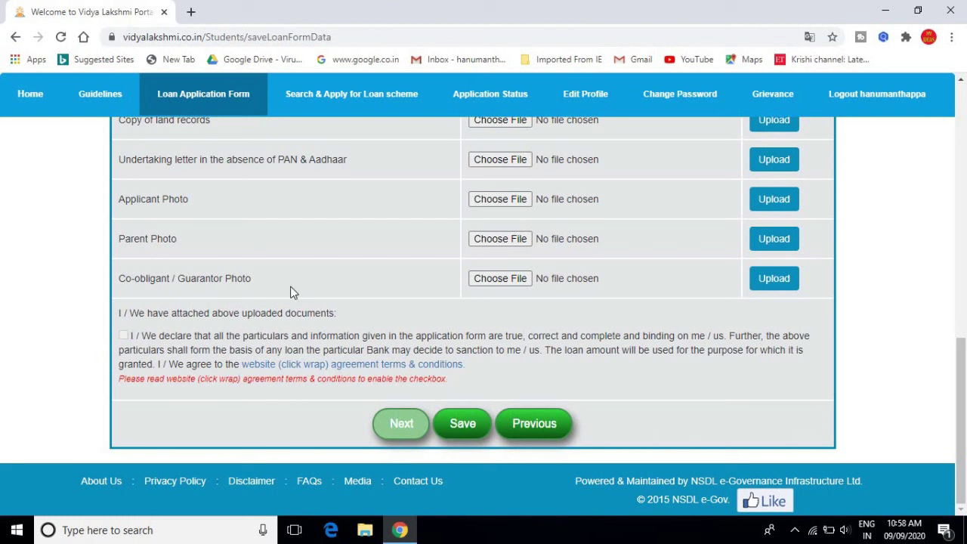
Open the website (click wrap) agreement terms & conditions and try to accept the applicant's declaration below the document list
click(355, 363)
click(427, 369)
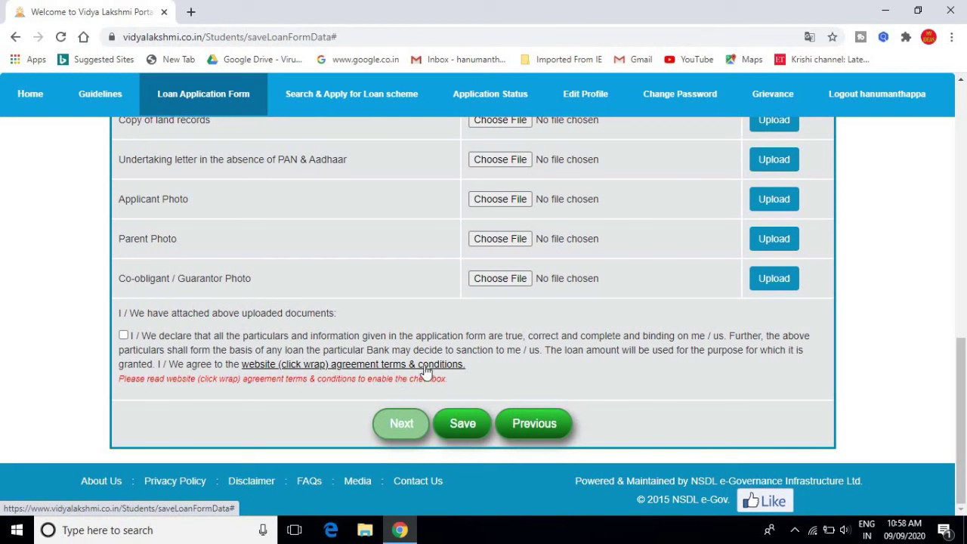
click(125, 337)
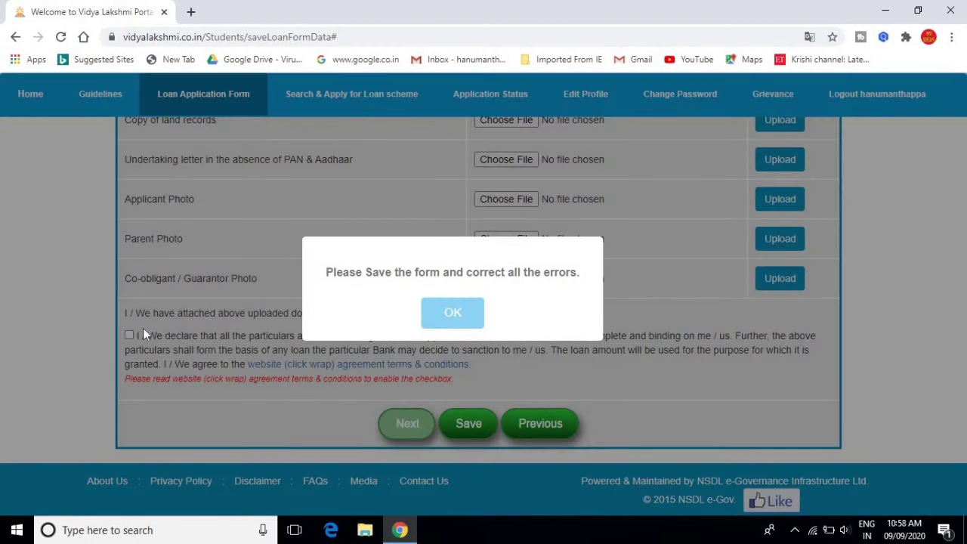
click(457, 321)
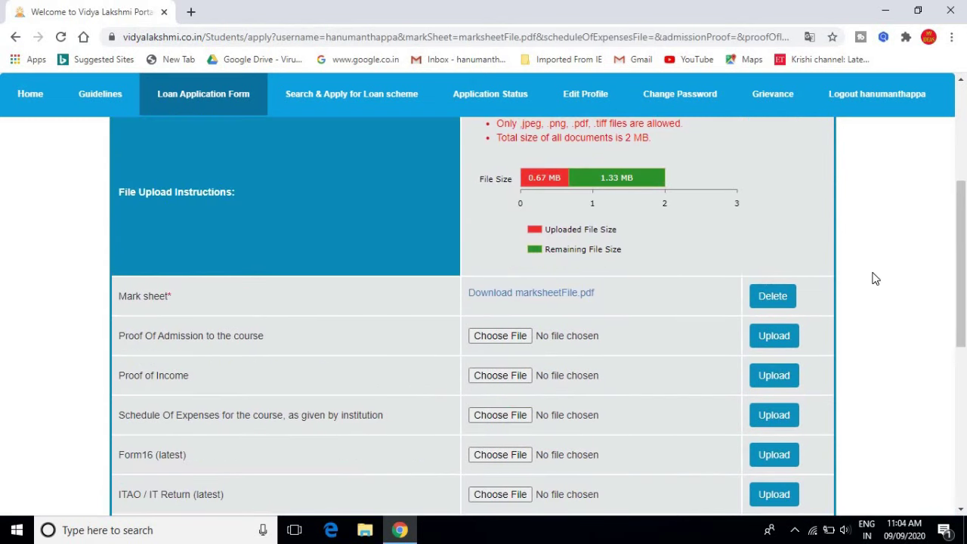
Review the document uploads and accepted declaration, and save the Upload Documents section
scroll(875, 278, down, 5)
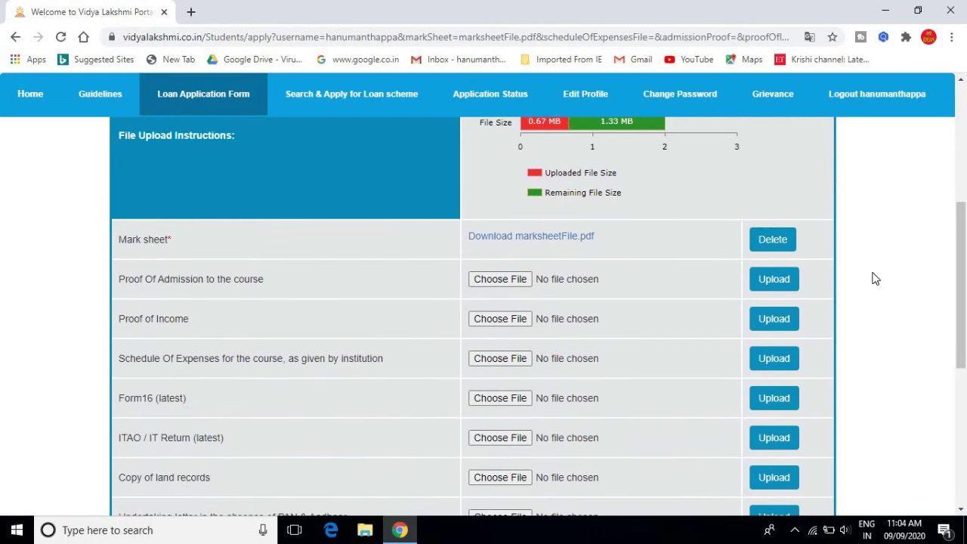
scroll(874, 279, down, 1)
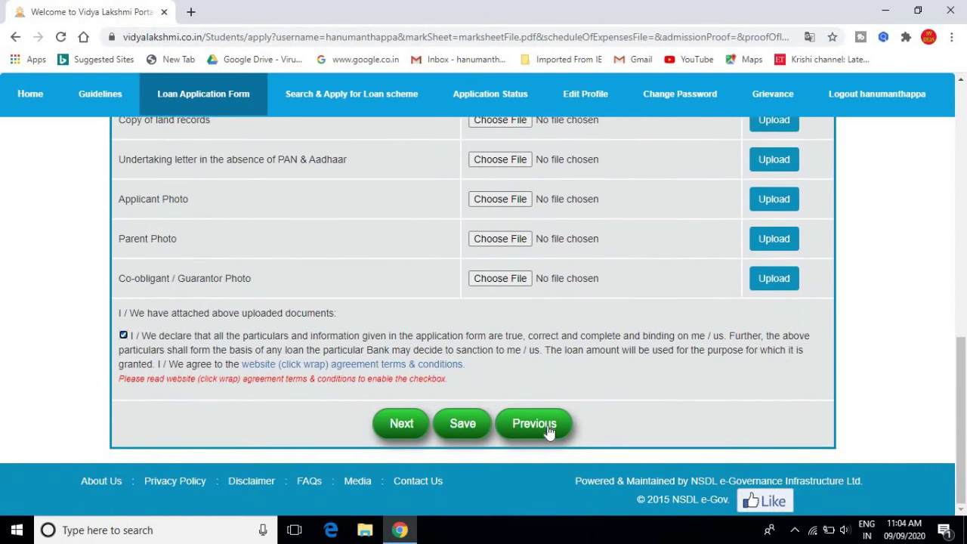
click(463, 428)
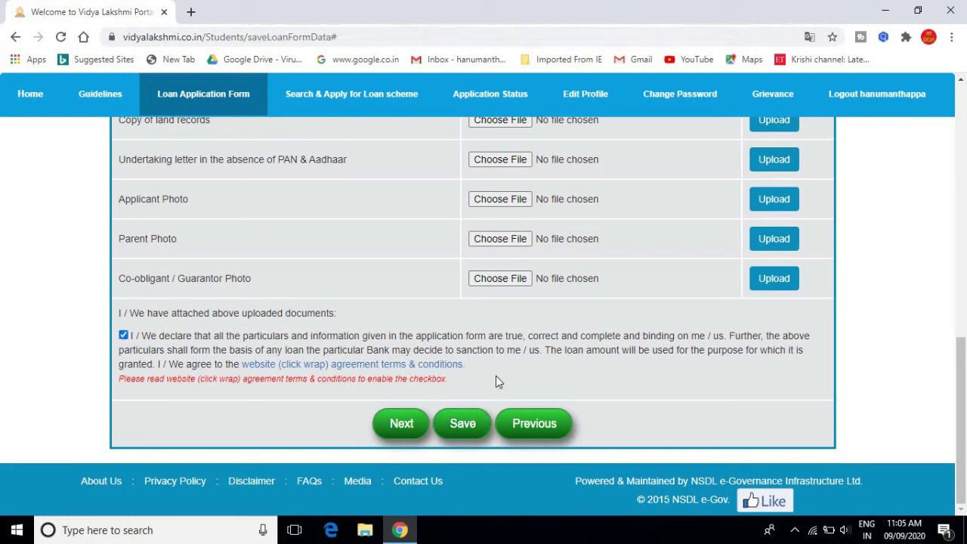
Submit the Common Education Loan Application Form from its preview and confirm continuing to Search & Apply for loan scheme
click(405, 428)
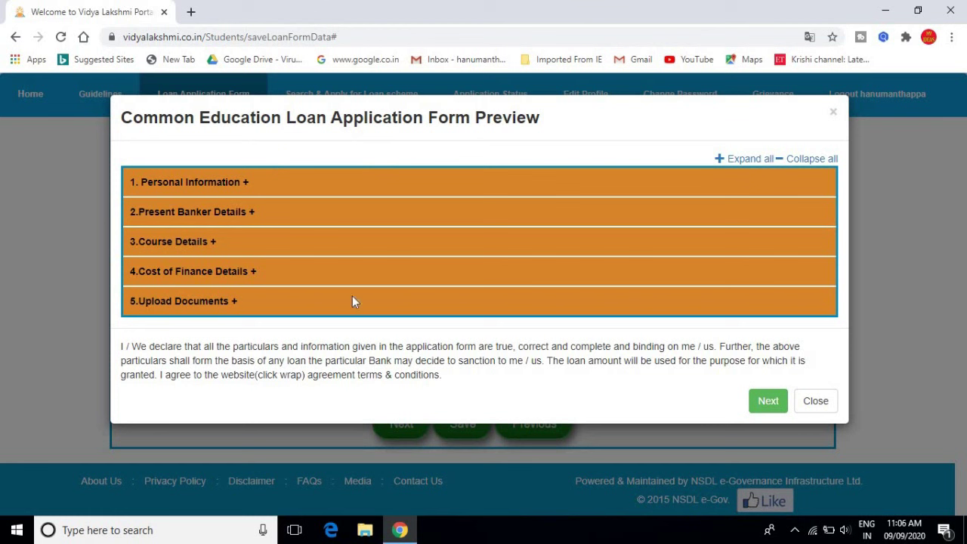
click(768, 401)
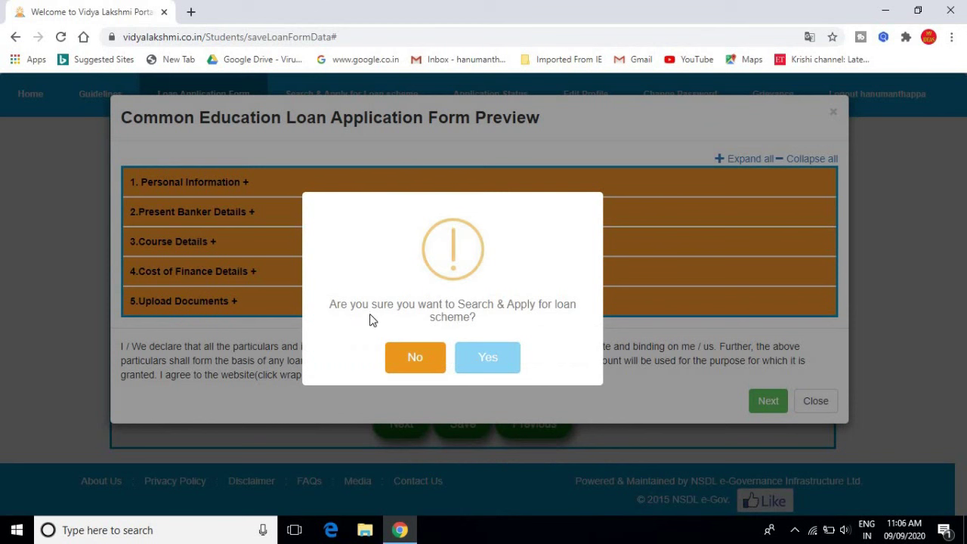
click(491, 369)
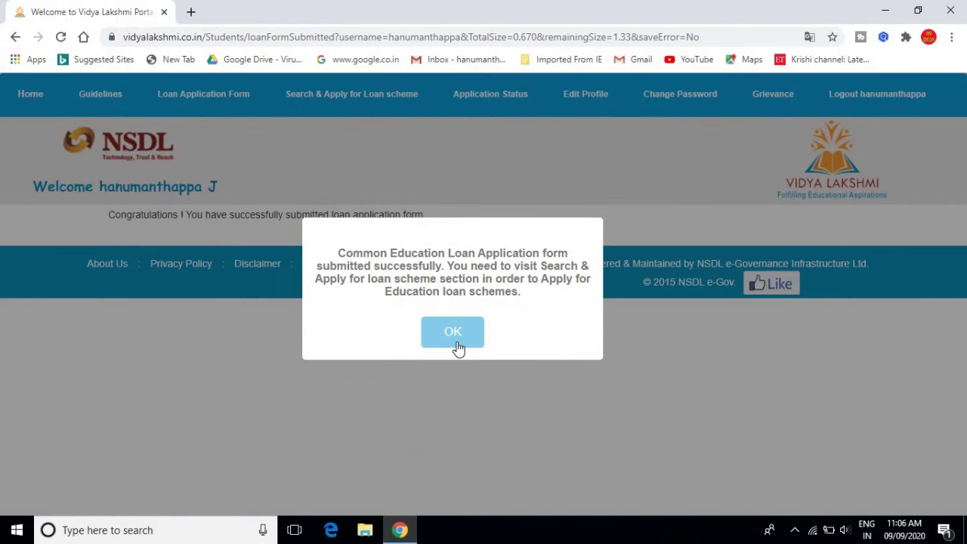
click(458, 348)
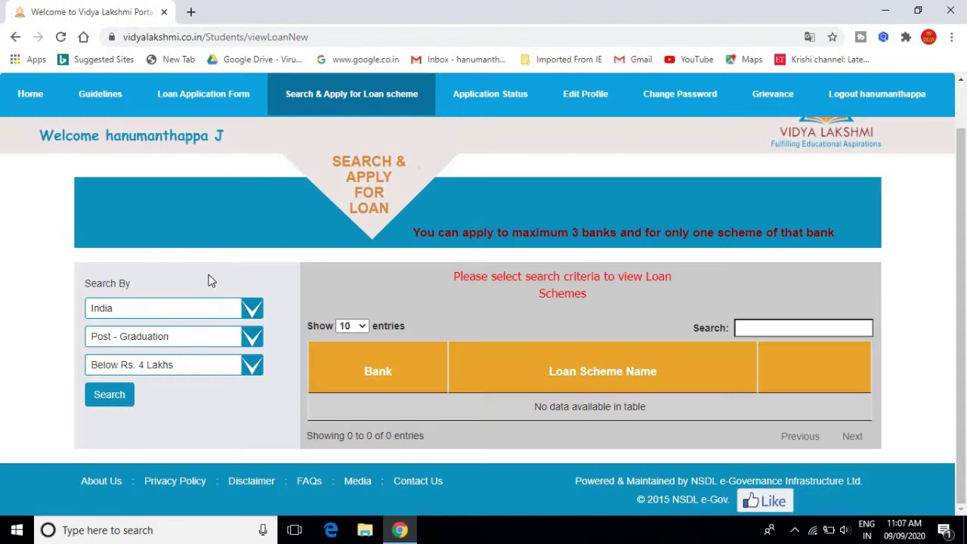
Check the search criteria choices, keep India, Post - Graduation and Below Rs. 4 Lakhs, and search for matching loan schemes
click(123, 314)
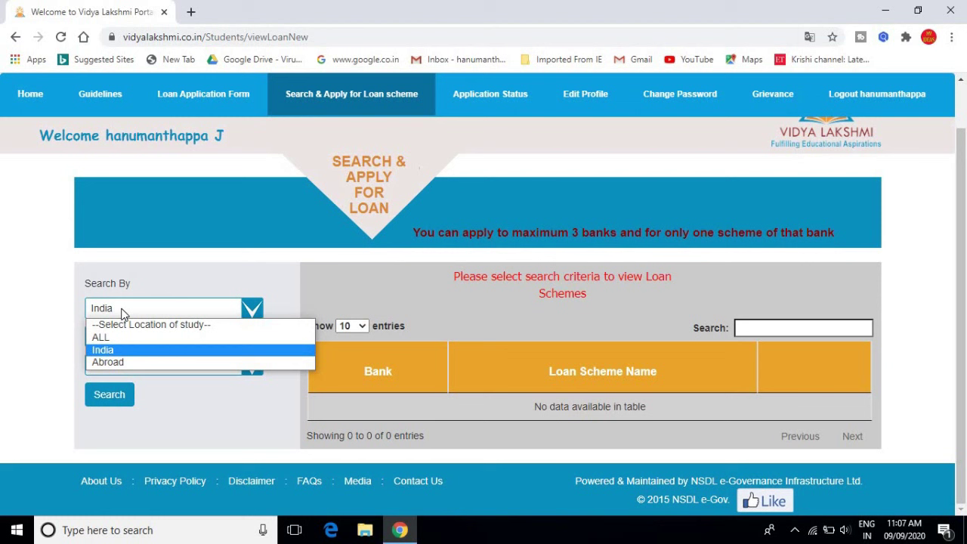
click(123, 313)
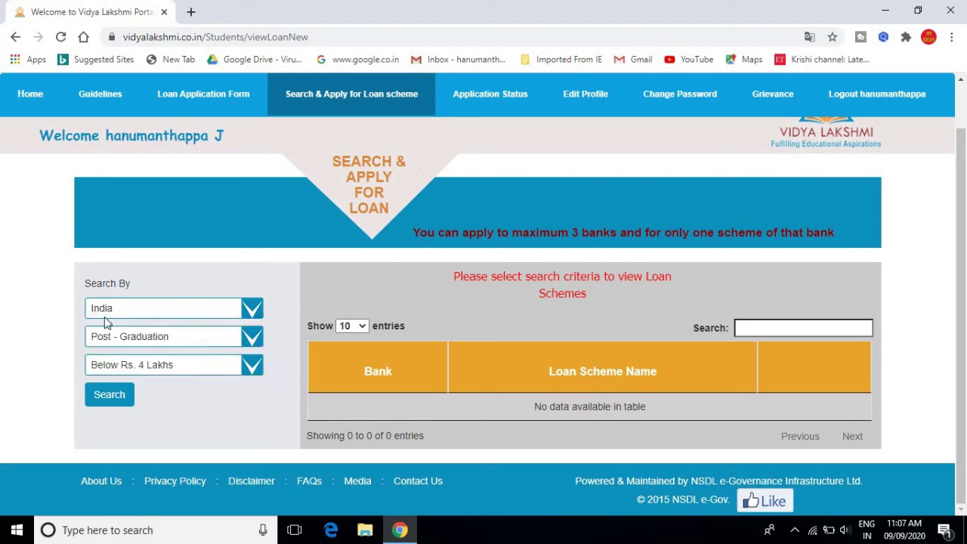
click(176, 343)
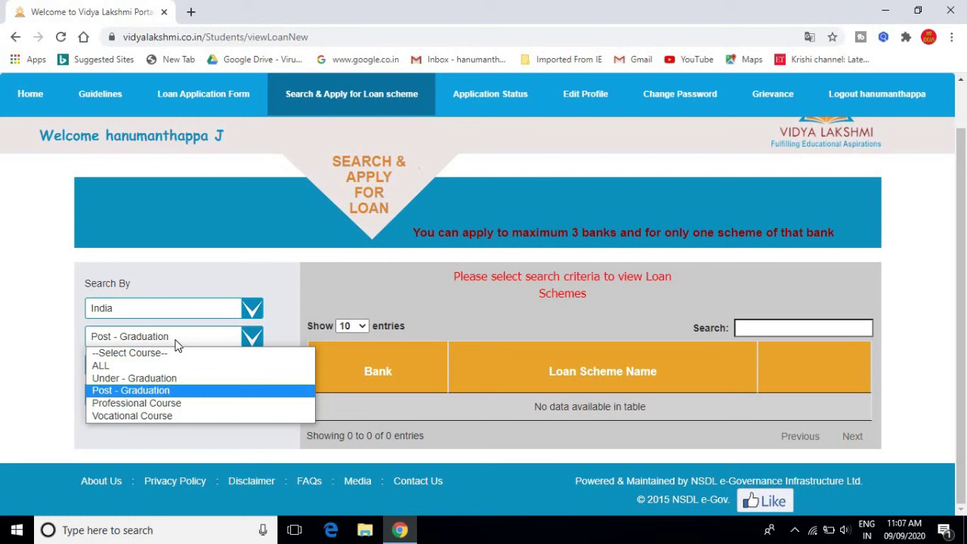
click(176, 344)
click(185, 367)
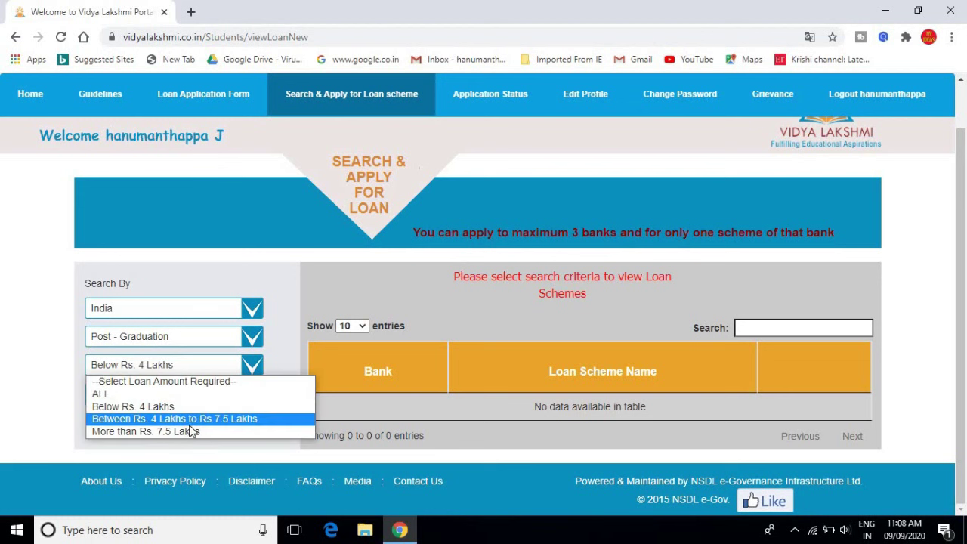
click(50, 401)
click(121, 400)
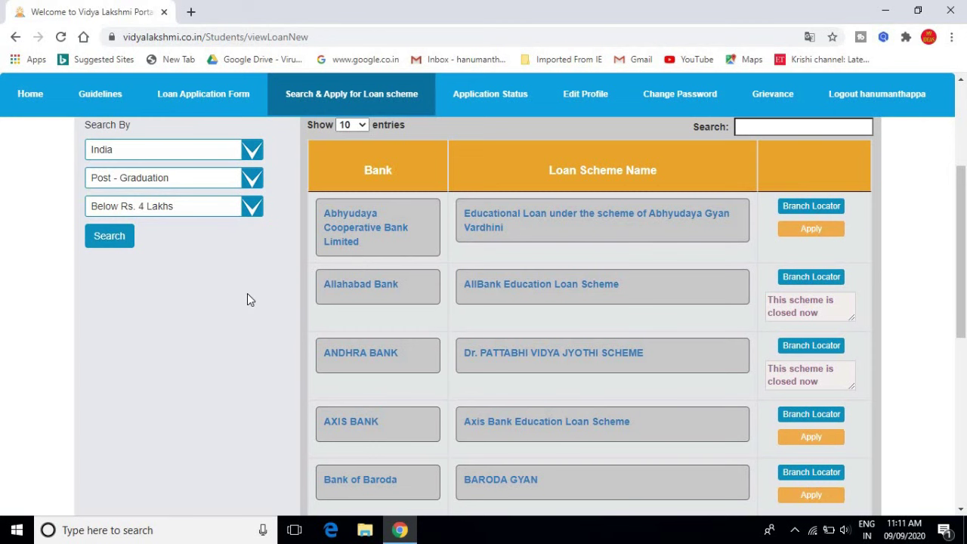
Set the loan scheme results table to show 25 entries per page
scroll(245, 343, down, 6)
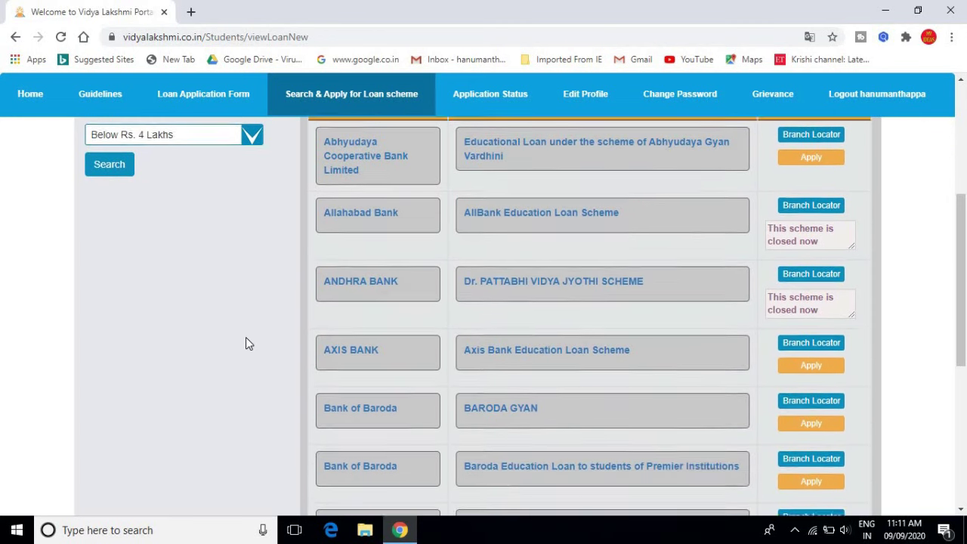
scroll(245, 343, up, 8)
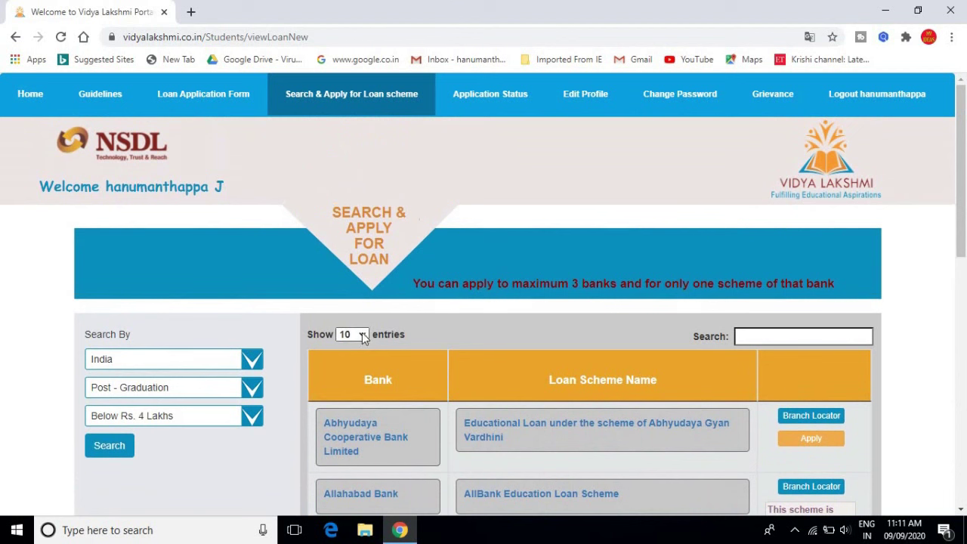
click(363, 334)
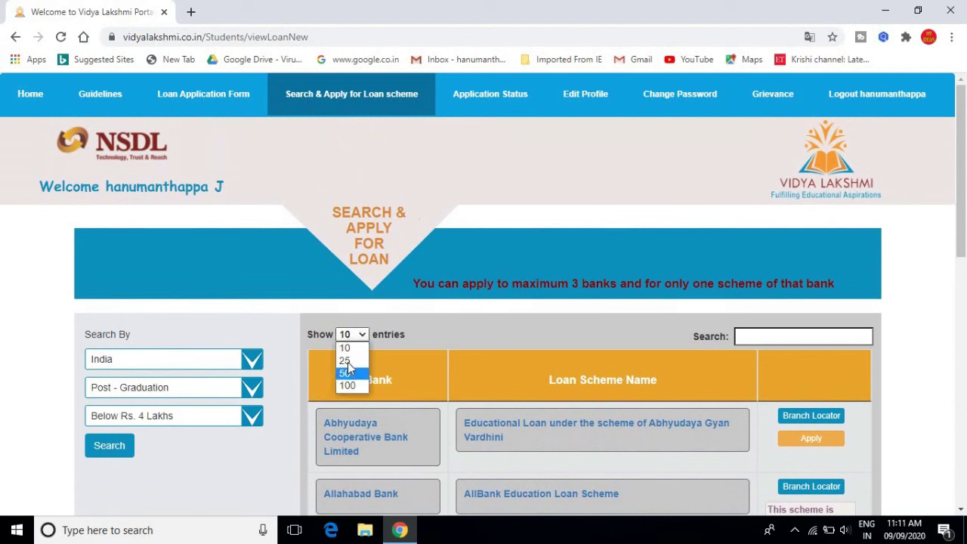
click(346, 364)
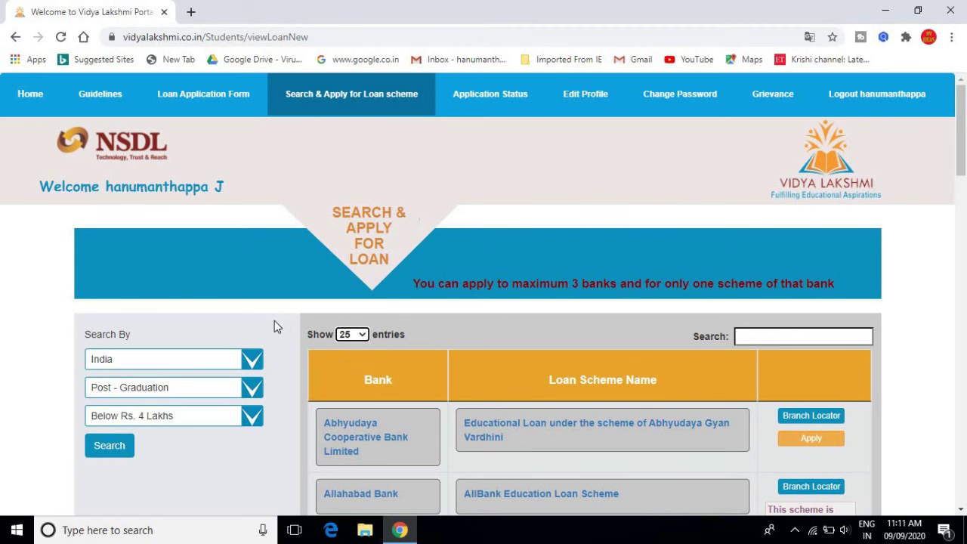
Look through the banks' schemes, start an application with AXIS BANK, and search for its branch with city and branch name HOSPET
key(Down)
scroll(274, 326, down, 2)
scroll(275, 327, down, 5)
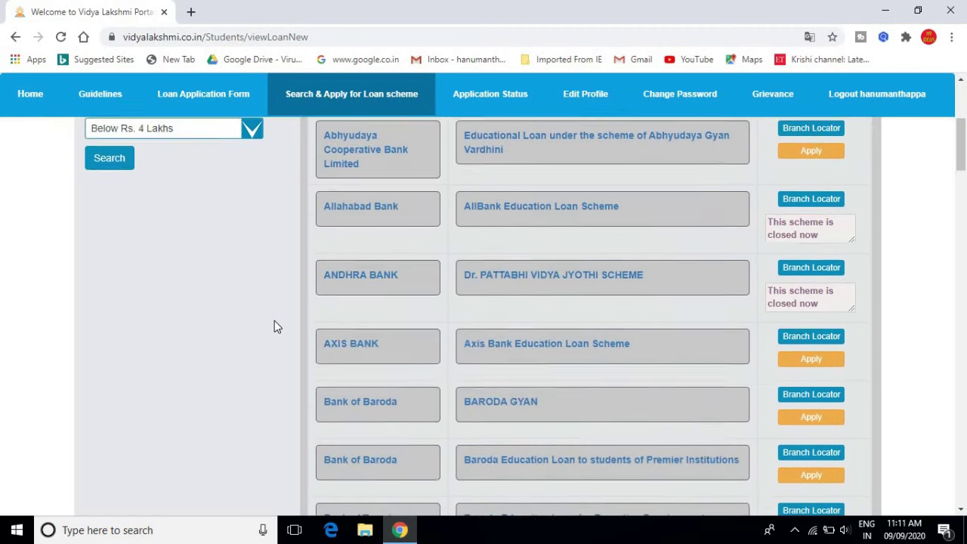
scroll(274, 326, down, 4)
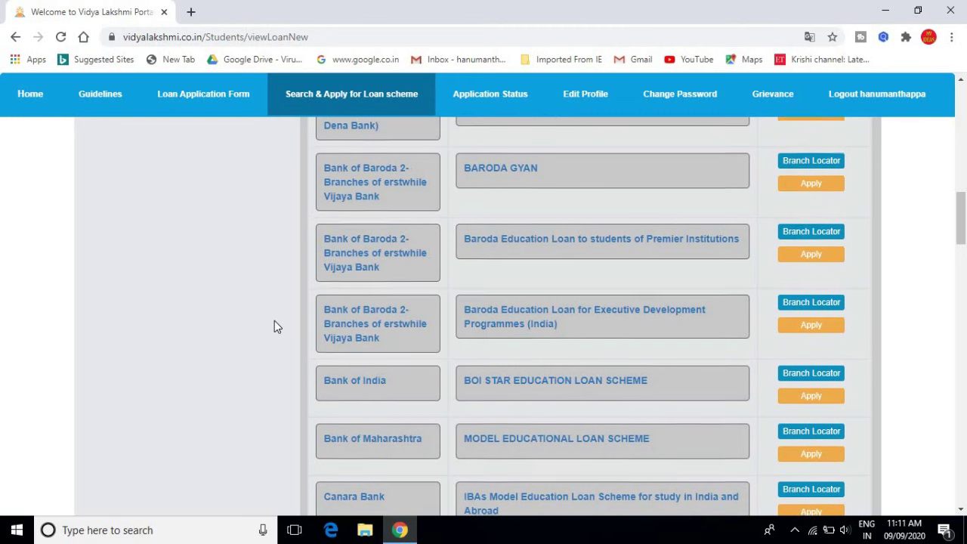
scroll(274, 327, down, 3)
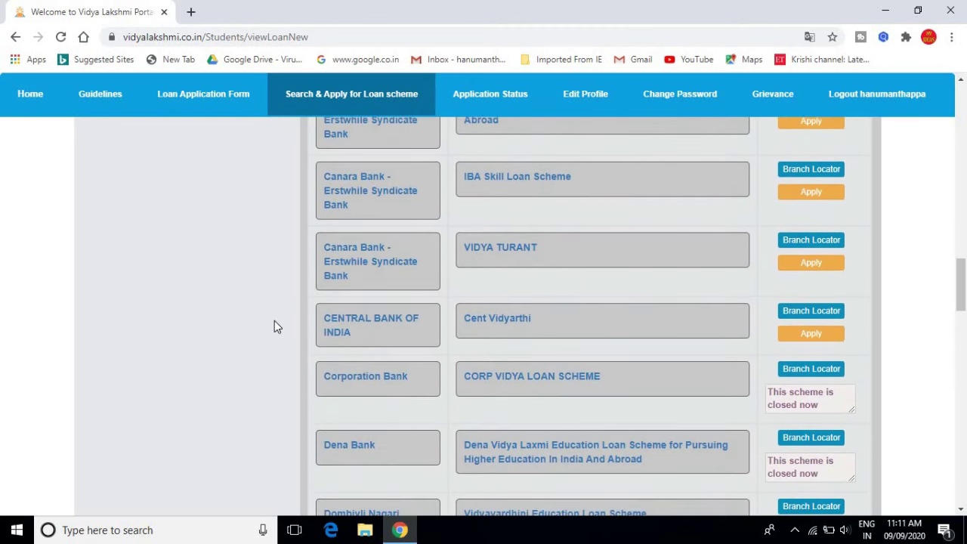
scroll(274, 321, down, 1)
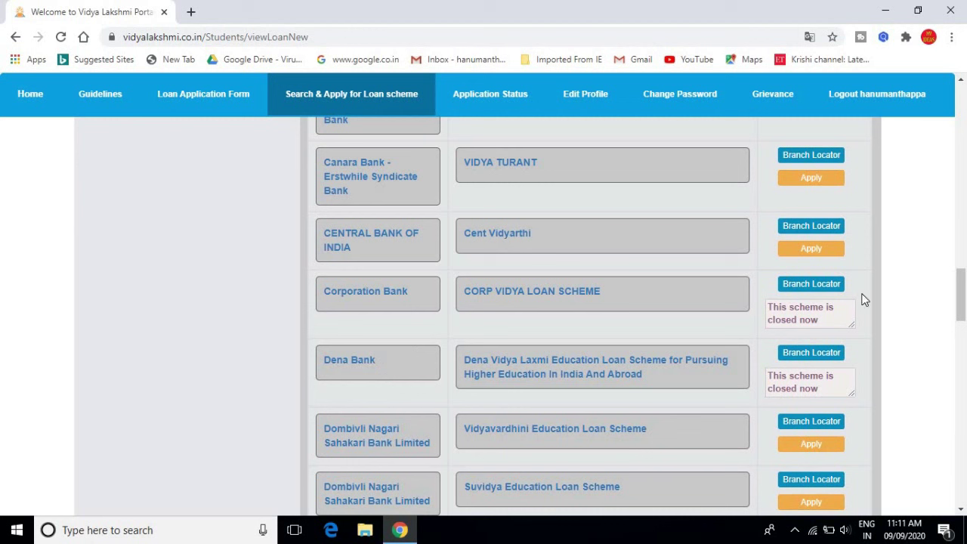
click(822, 257)
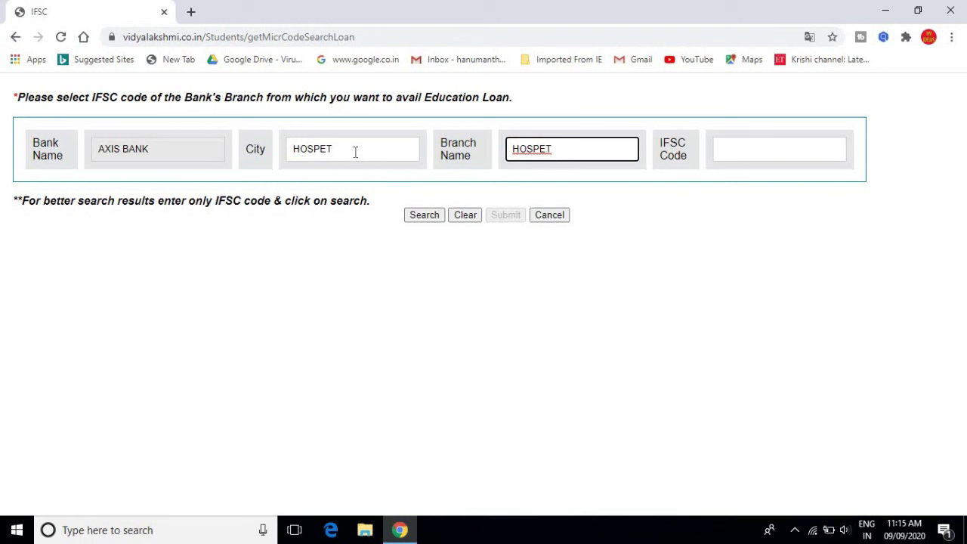
click(424, 215)
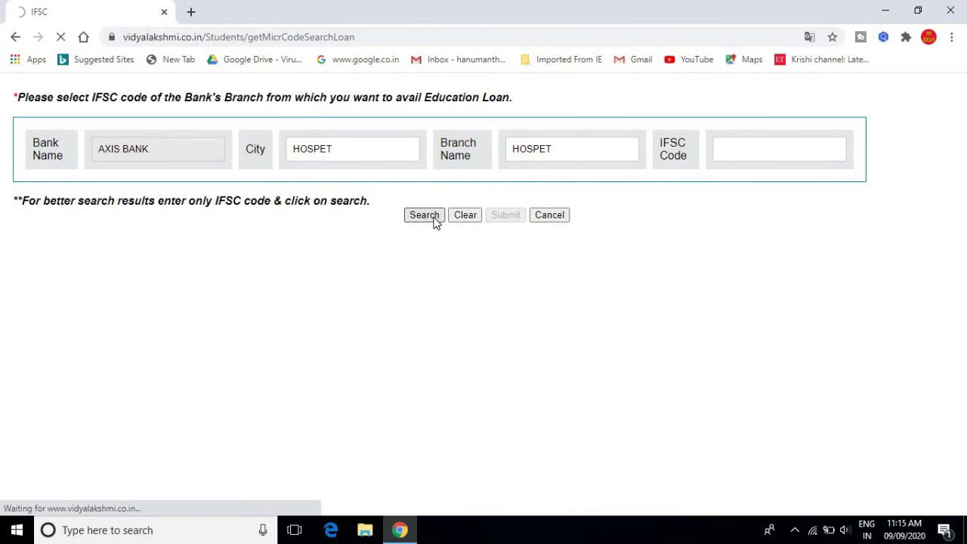